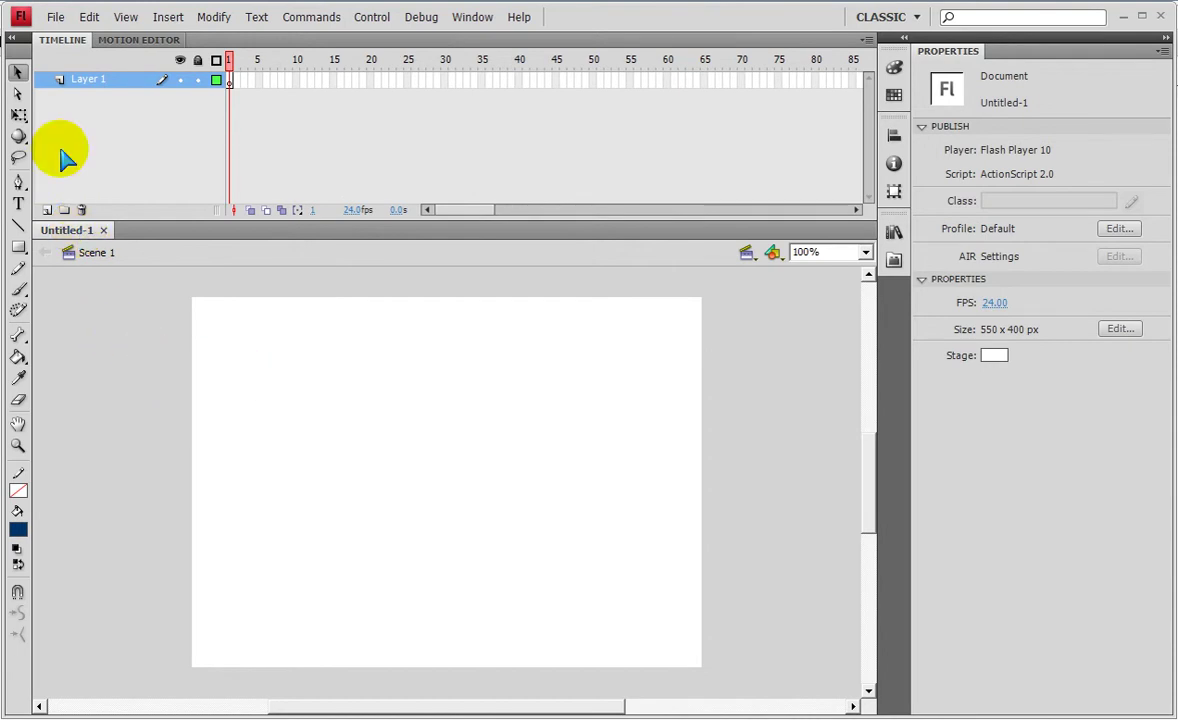
Save the document as 플래시학습19day_무비클립속의_마스크무비 in the 플래시 folder.
click(55, 17)
click(71, 141)
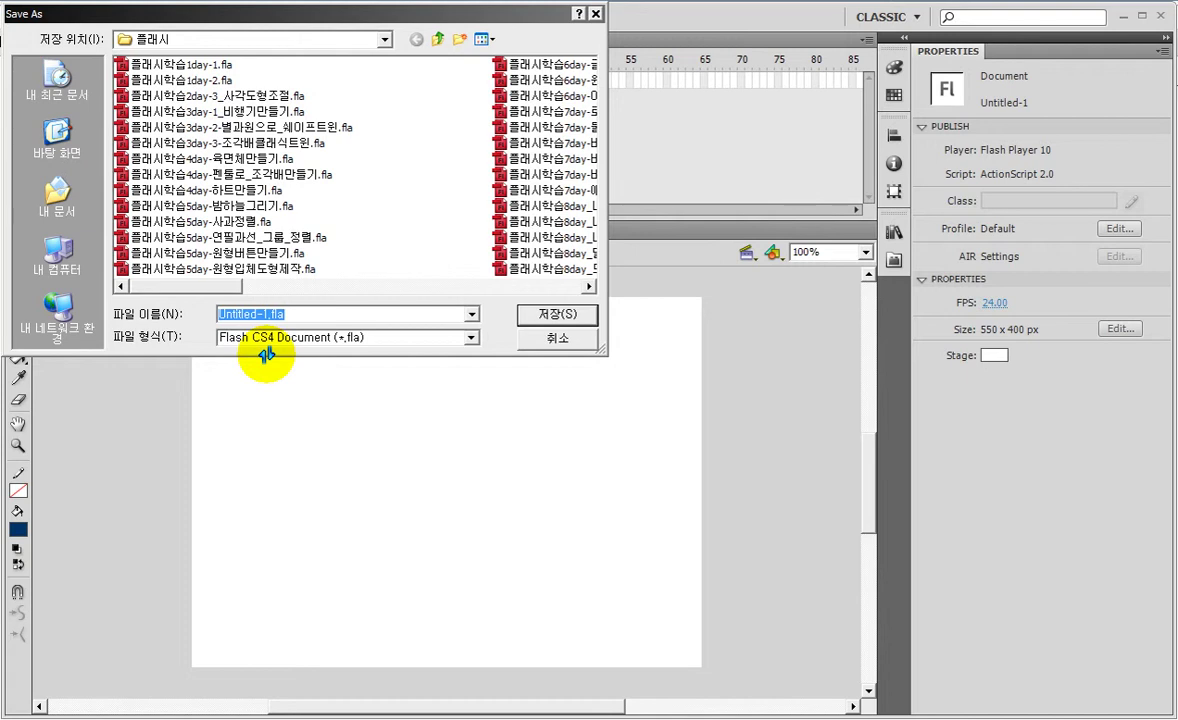
drag(210, 283, 500, 308)
click(206, 237)
click(290, 316)
drag(293, 316, 497, 332)
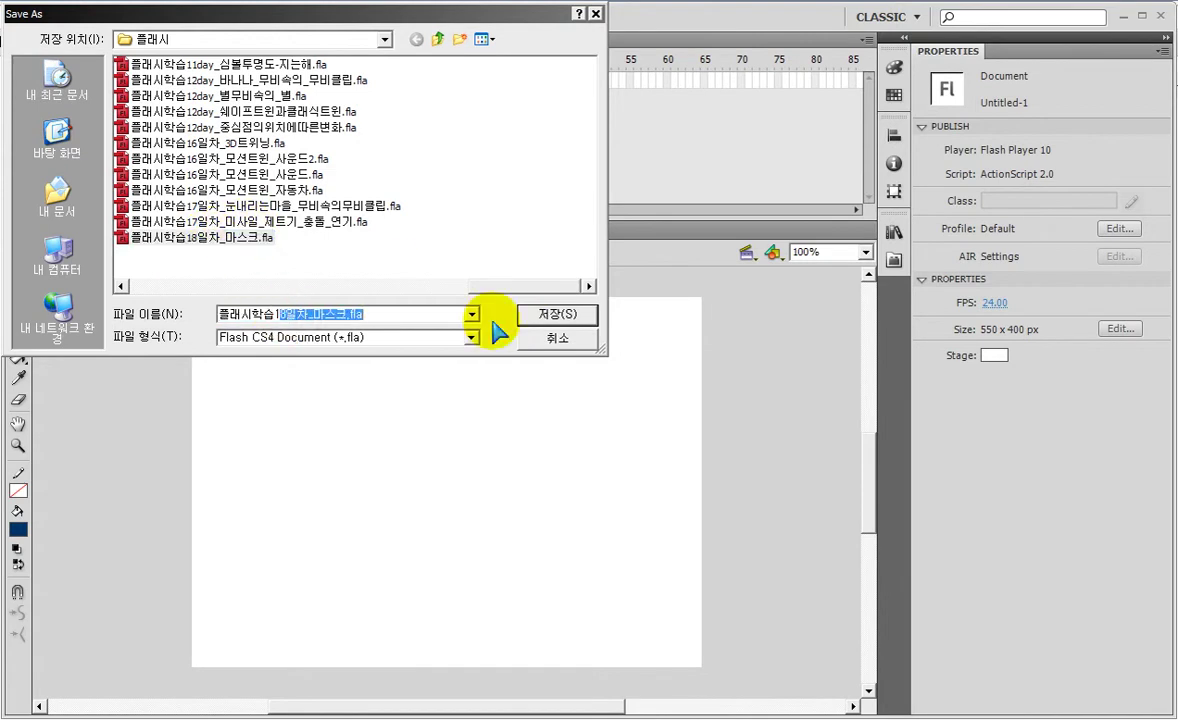
text(9)
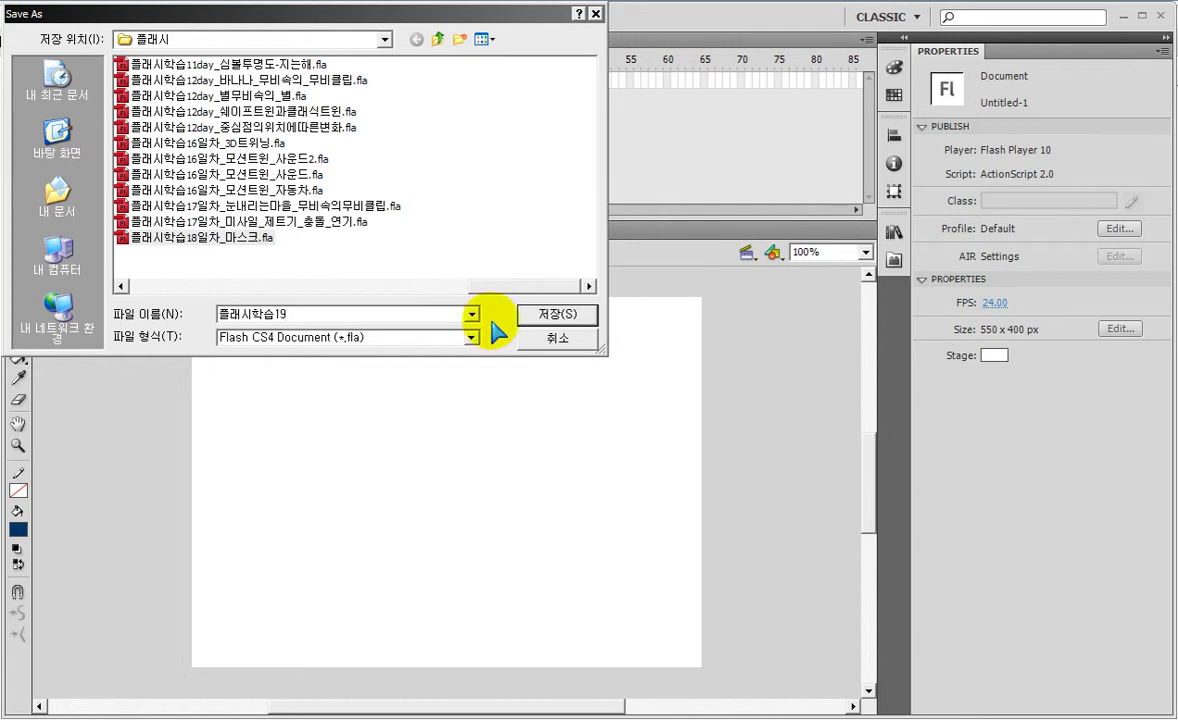
text(day_)
text(무비클립속의_마스크무비)
key(Return)
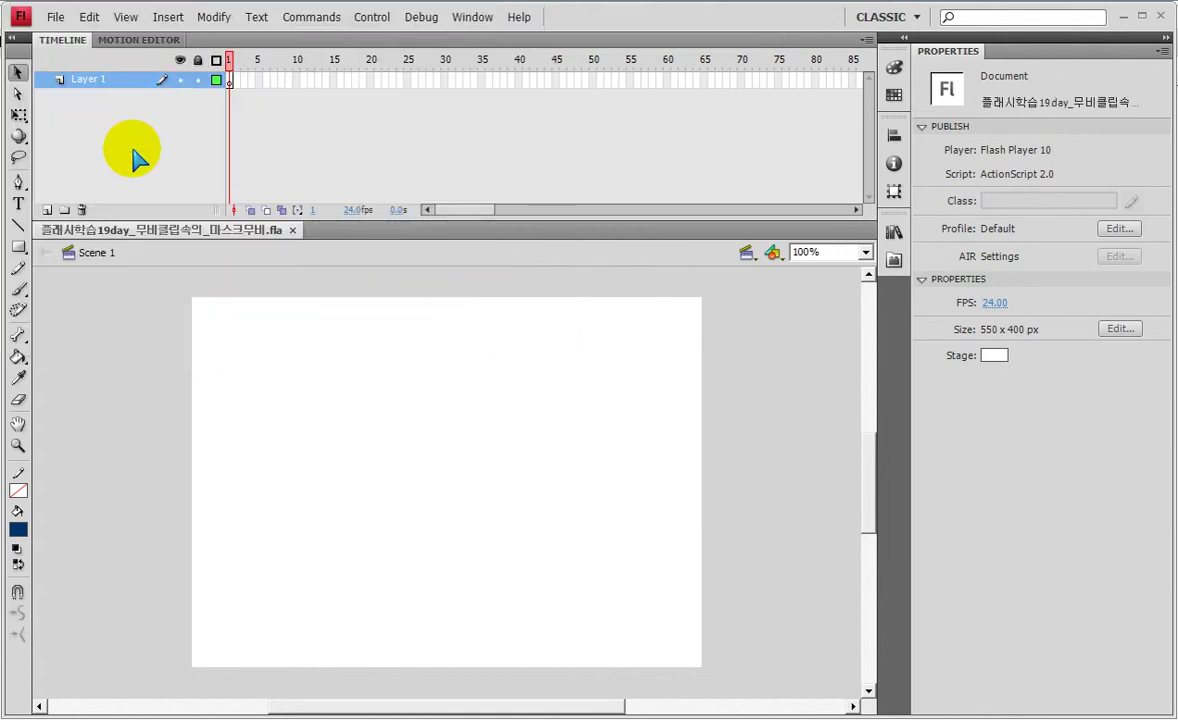
Import Snow.jpg from the 제20강 folder to the stage.
click(18, 246)
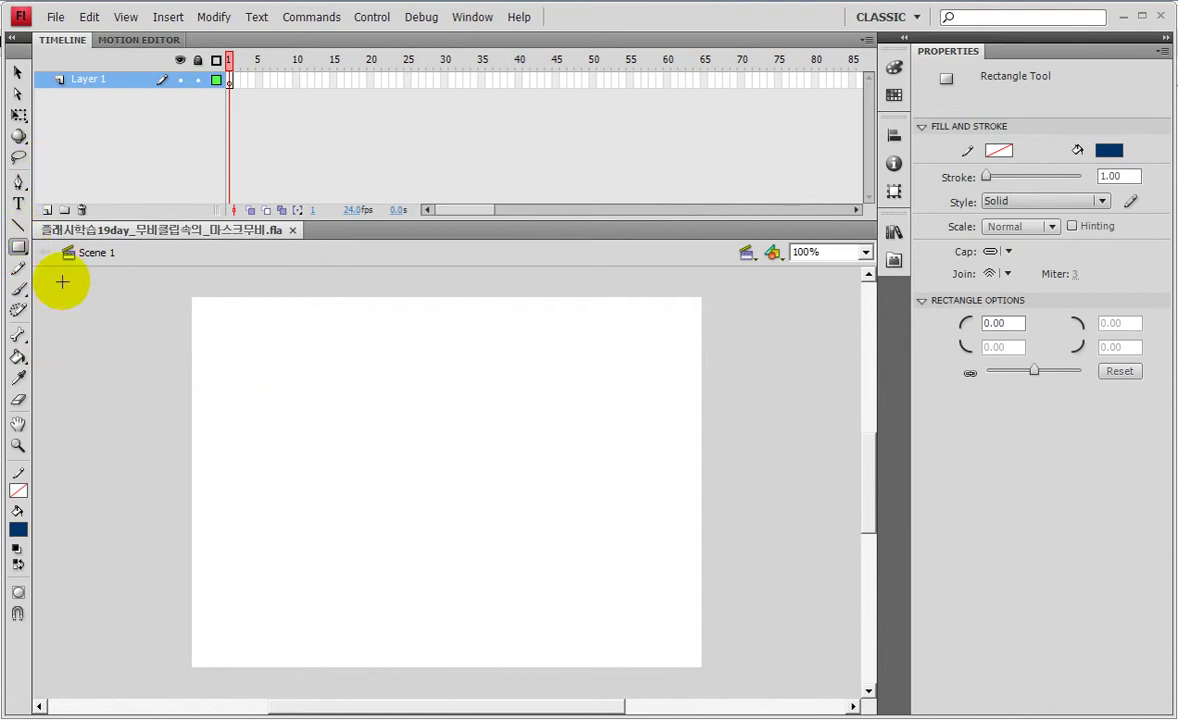
click(52, 18)
mouse_move(117, 263)
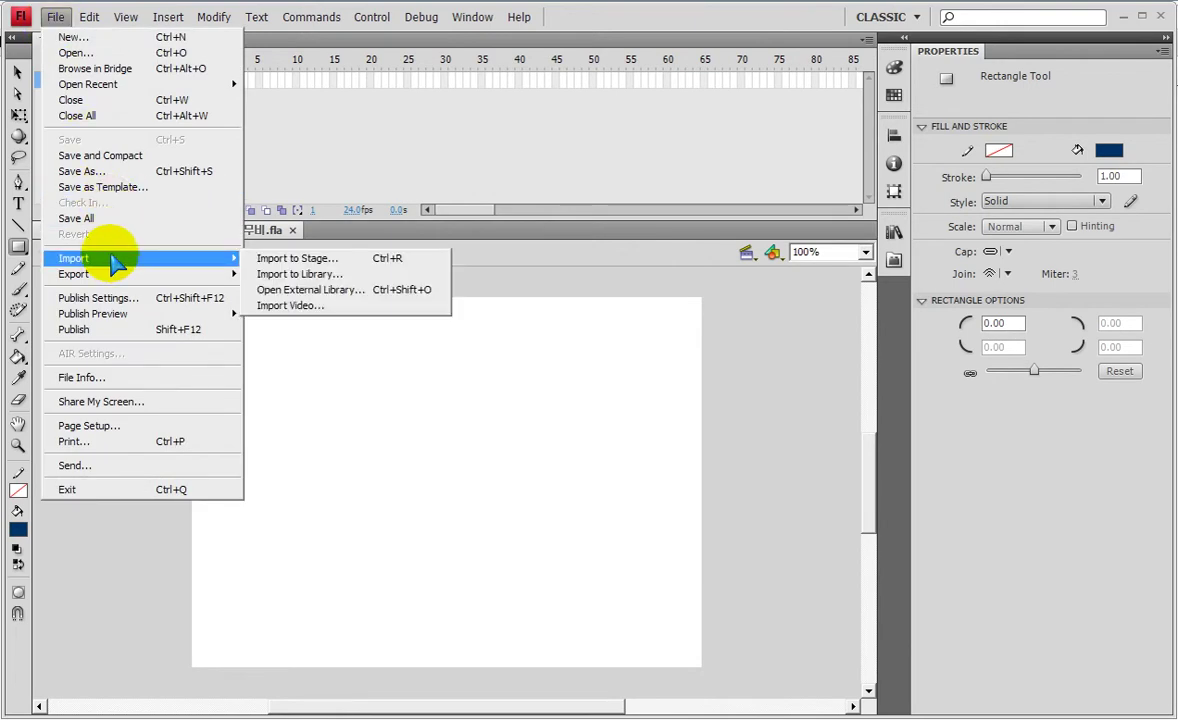
click(267, 262)
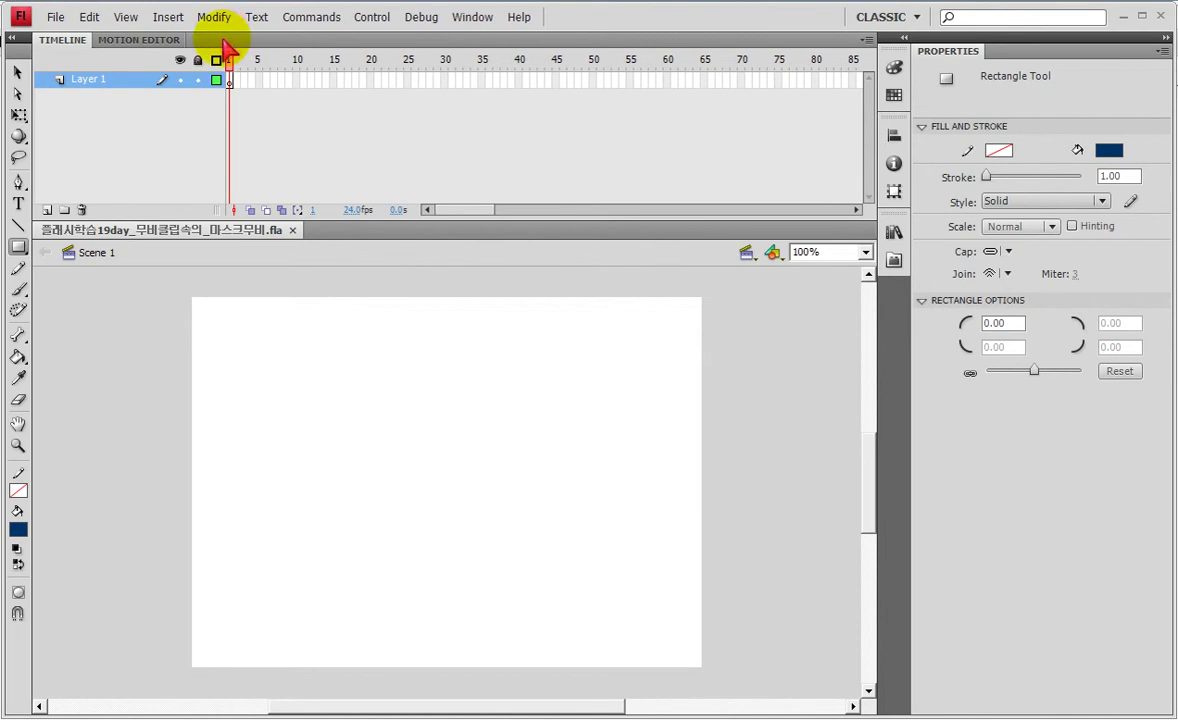
click(228, 86)
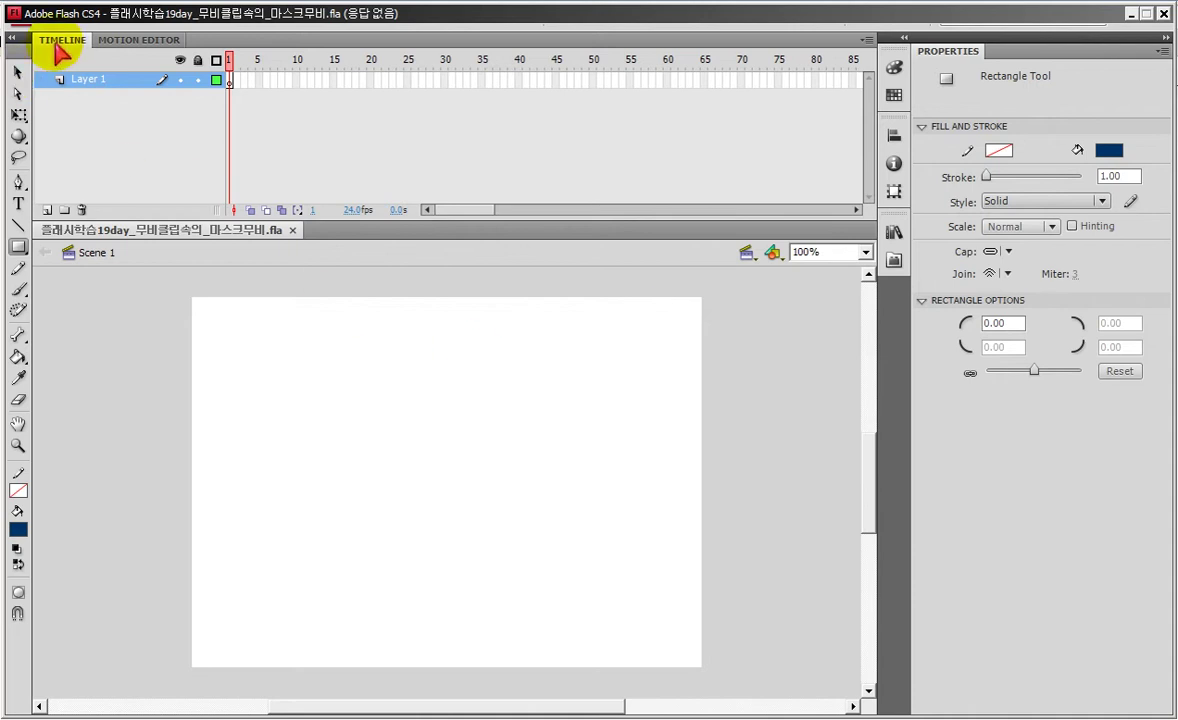
click(375, 18)
click(480, 390)
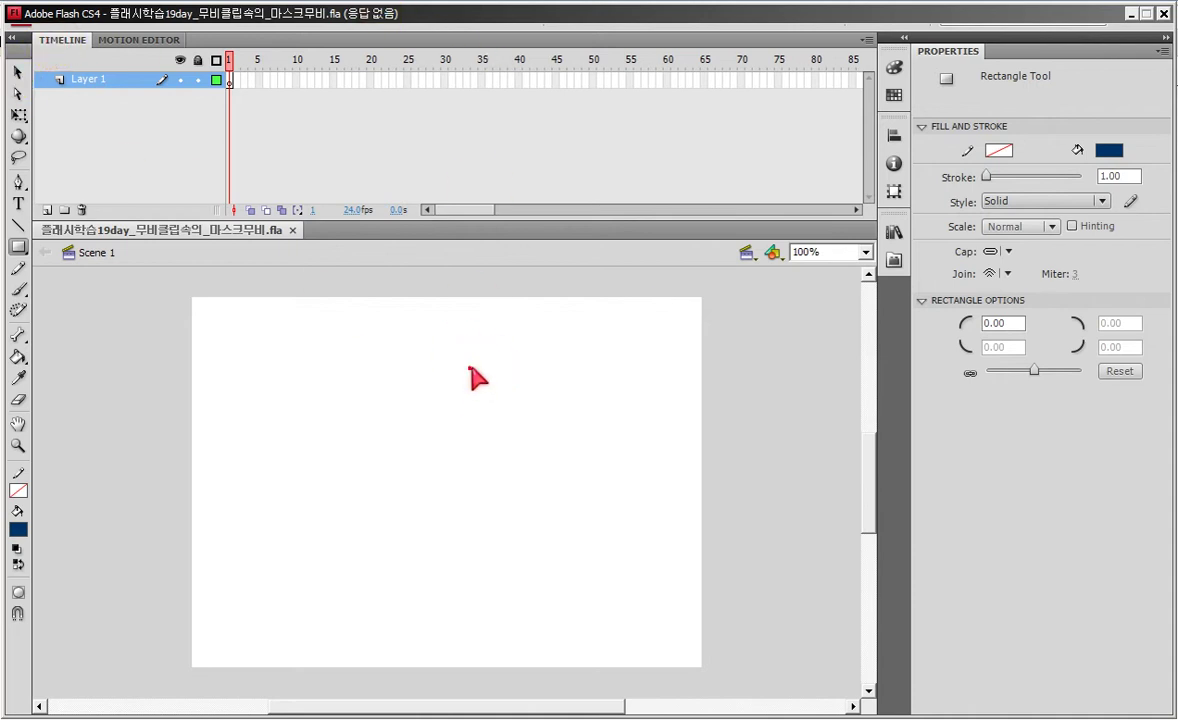
click(474, 364)
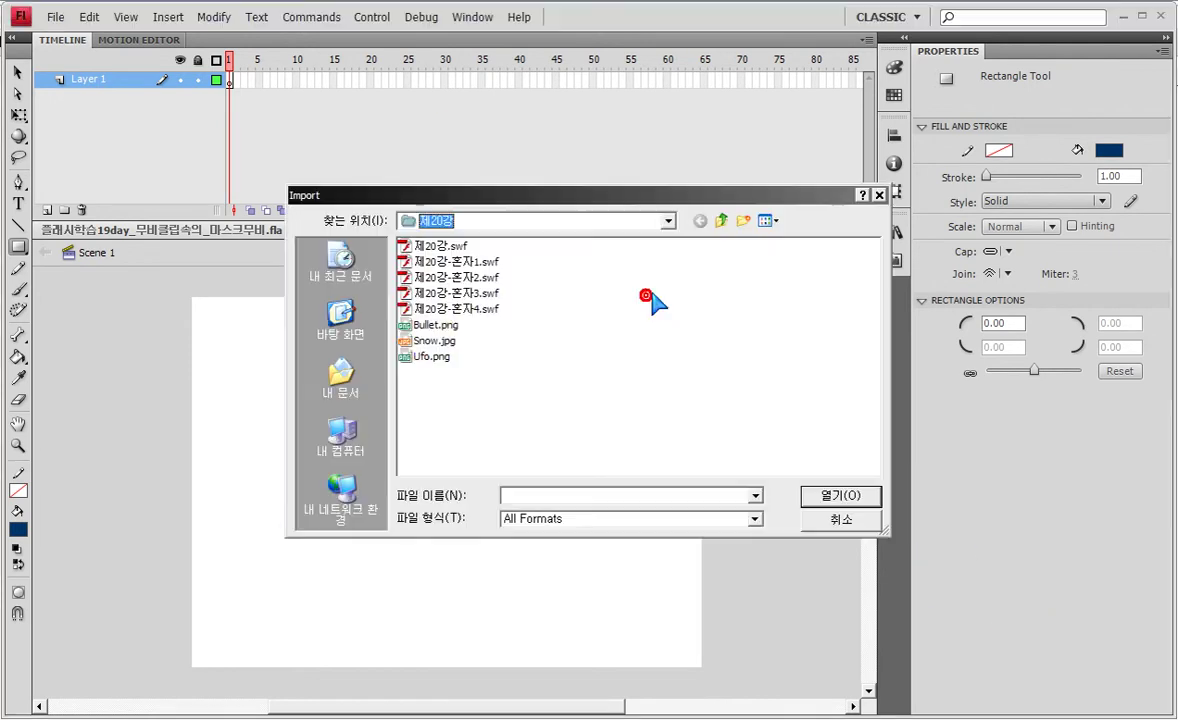
click(767, 221)
click(795, 241)
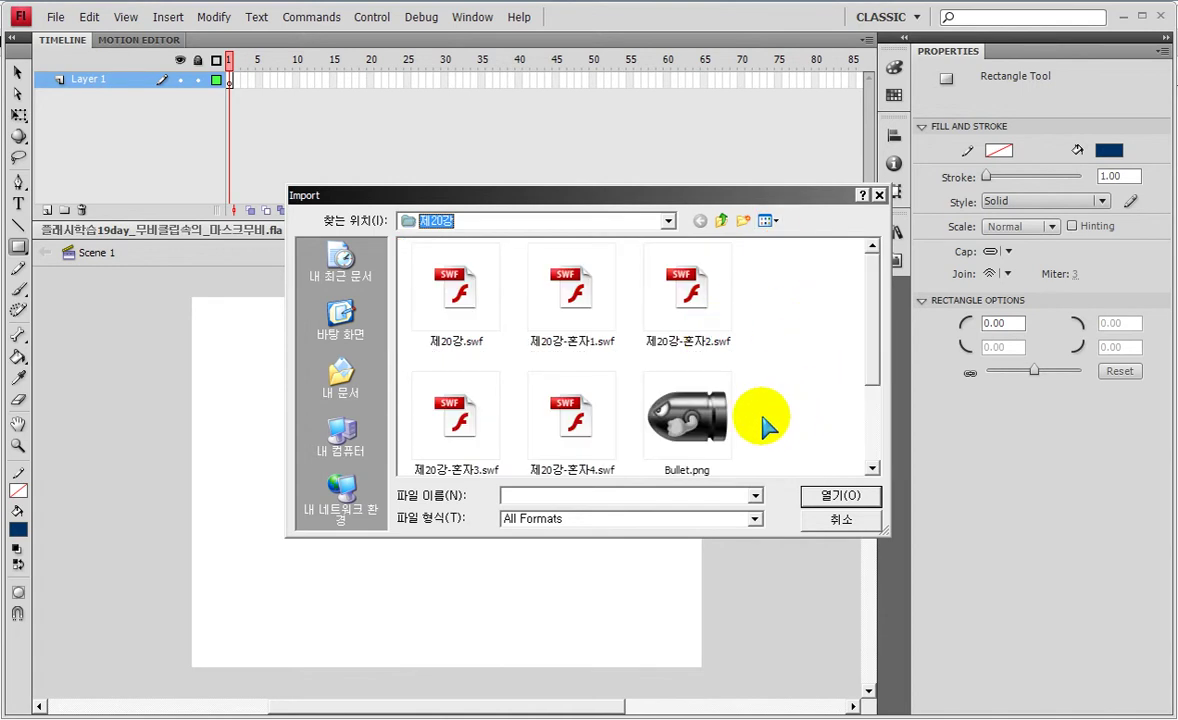
click(877, 349)
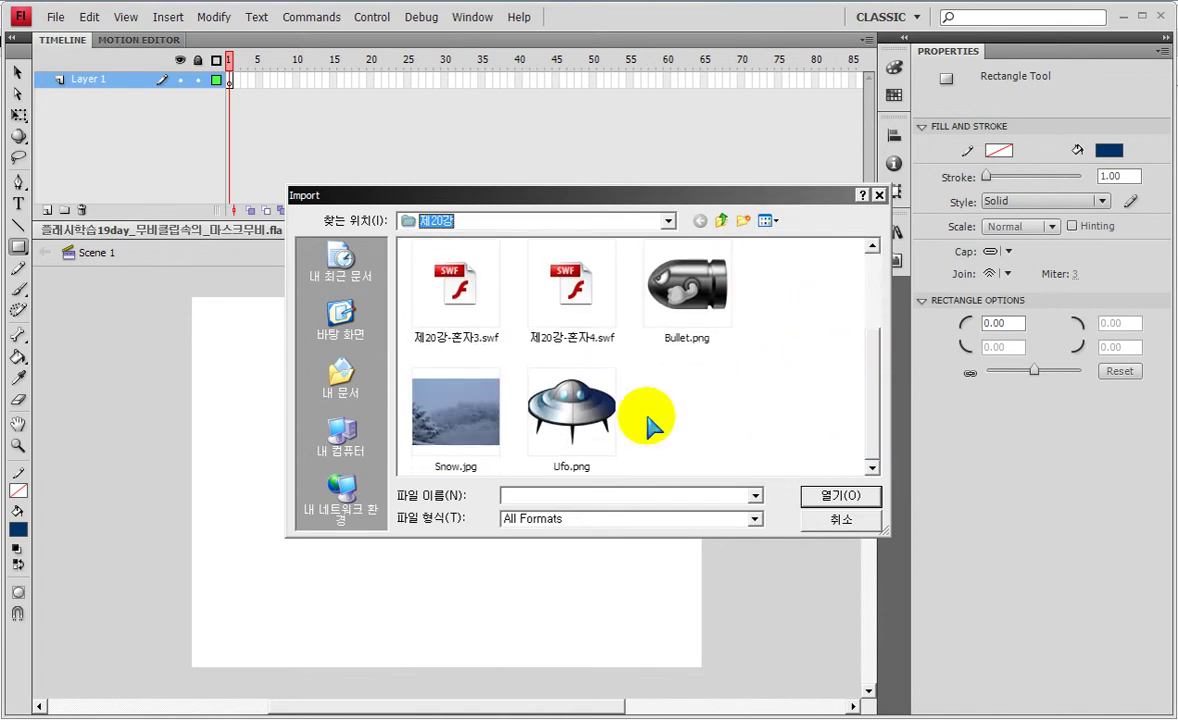
click(460, 425)
double_click(460, 425)
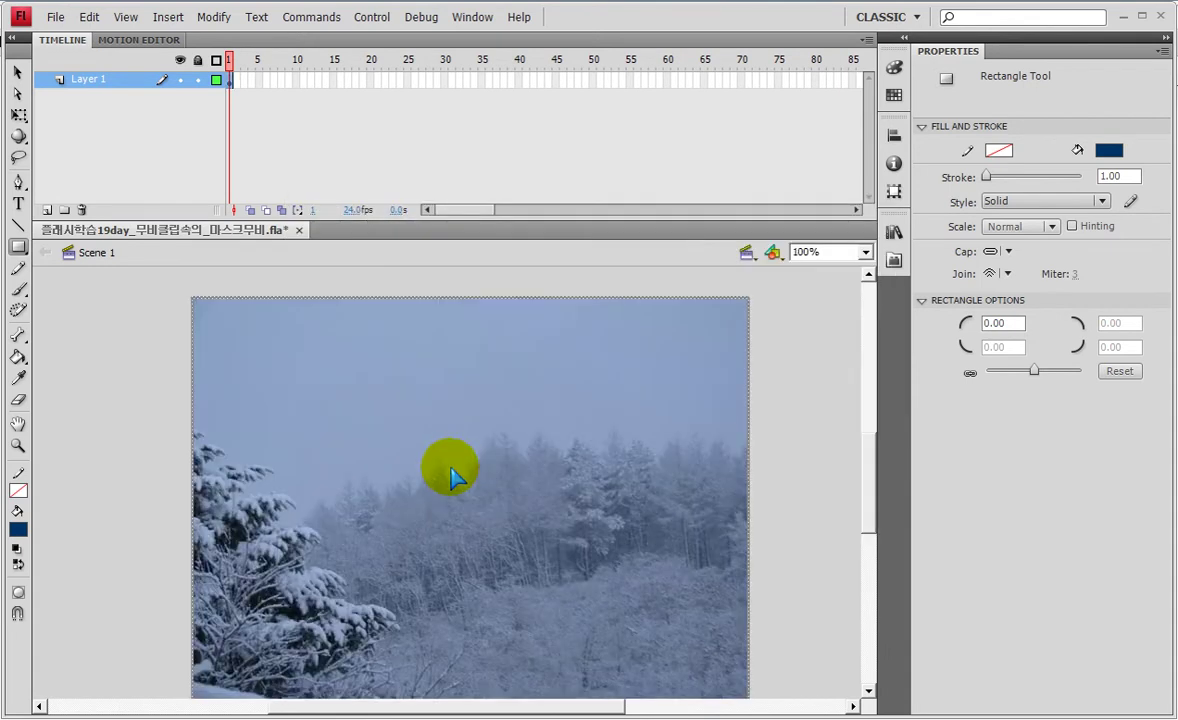
Match the snow image to the stage's width and height, centre it on the stage, and lock Layer 1.
click(893, 138)
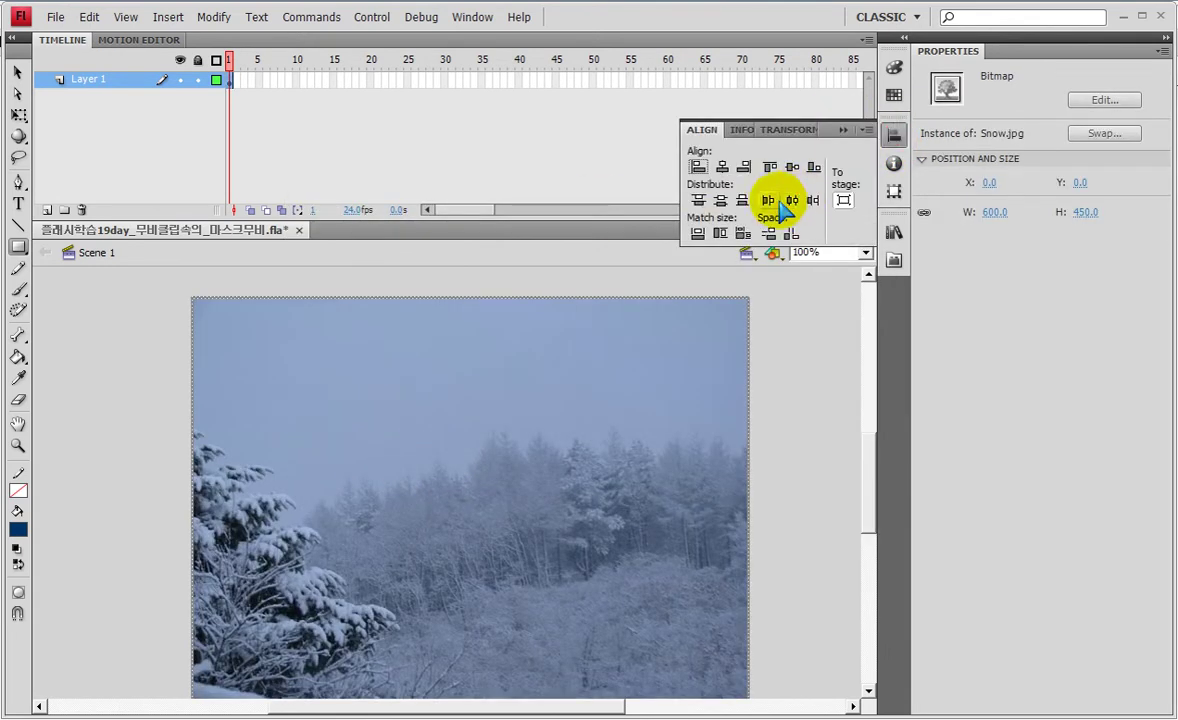
click(740, 233)
click(722, 166)
click(792, 166)
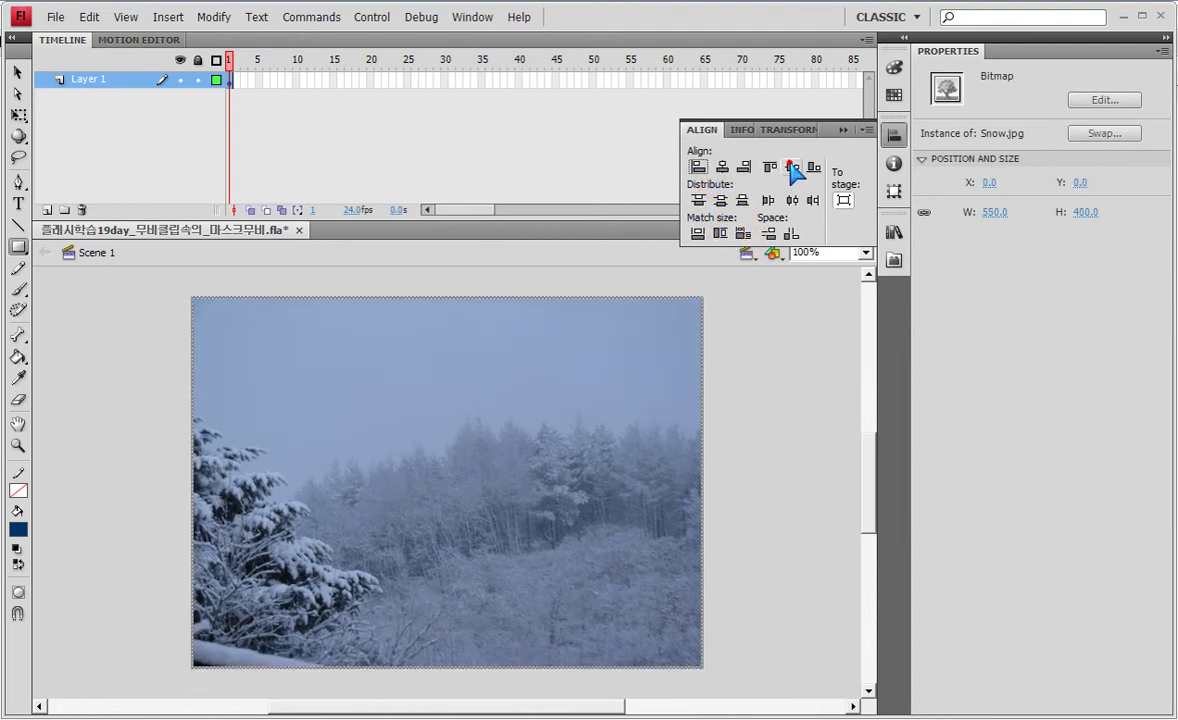
click(203, 86)
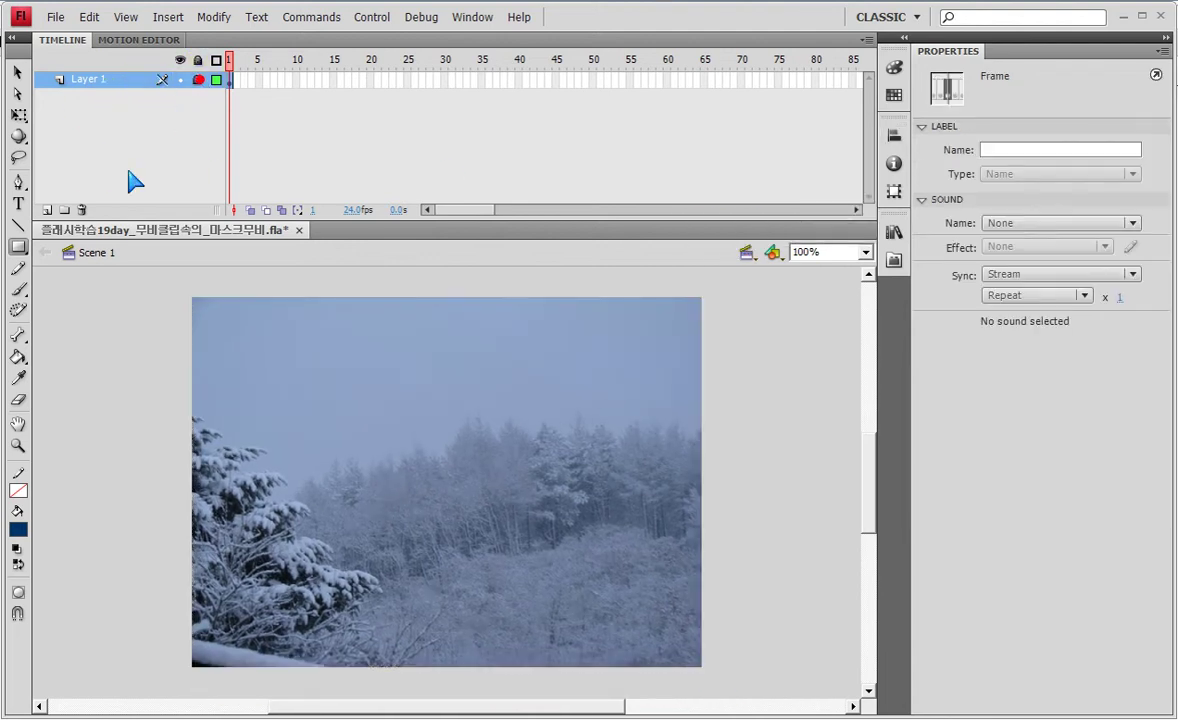
On a new layer, draw a red oval primitive about 180 px wide with start angle 50.94 and inner radius 31.75.
click(45, 210)
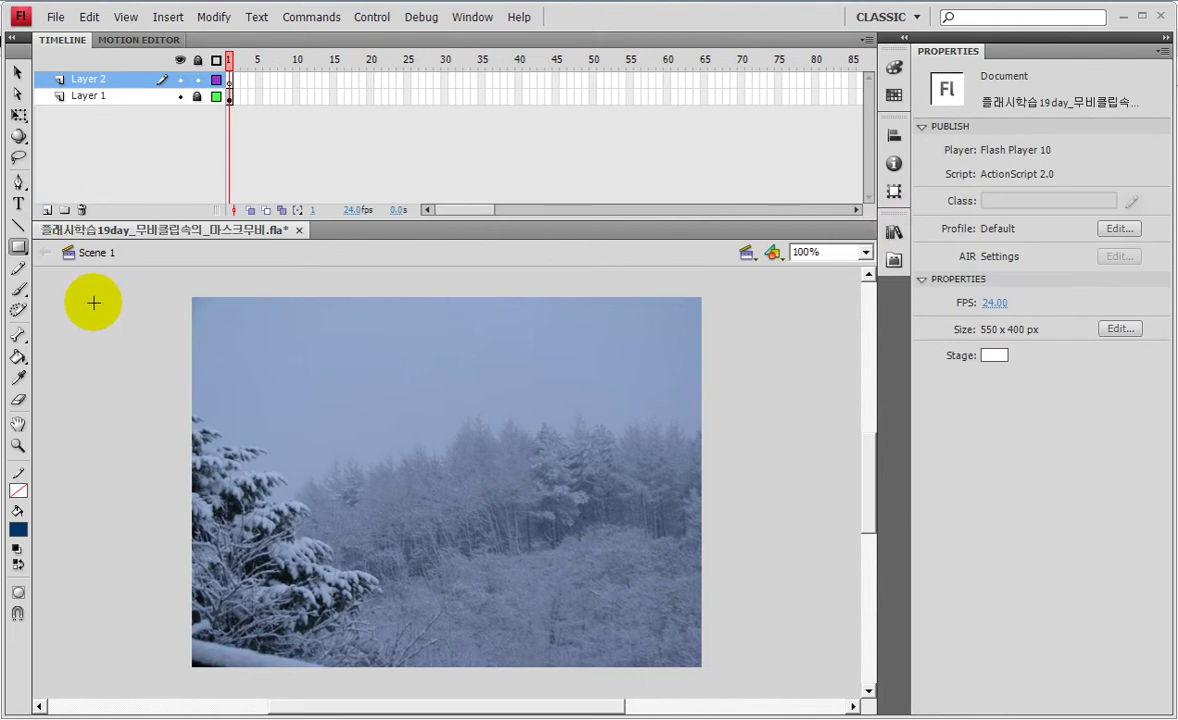
click(16, 249)
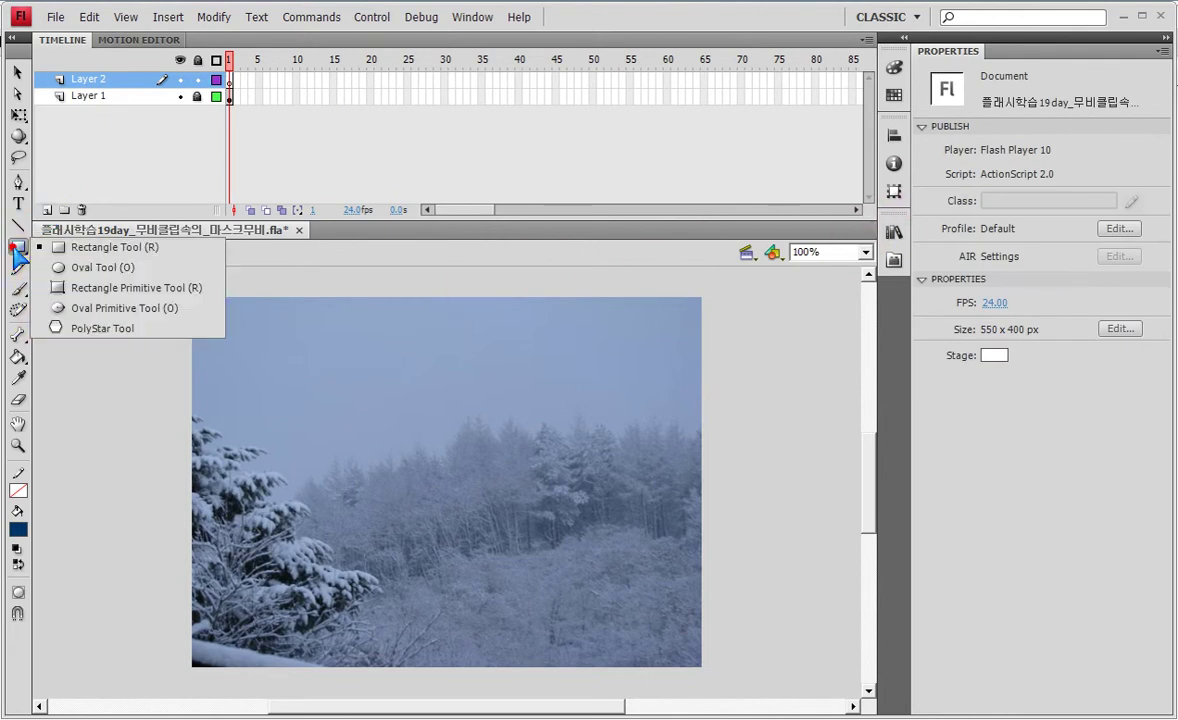
click(80, 310)
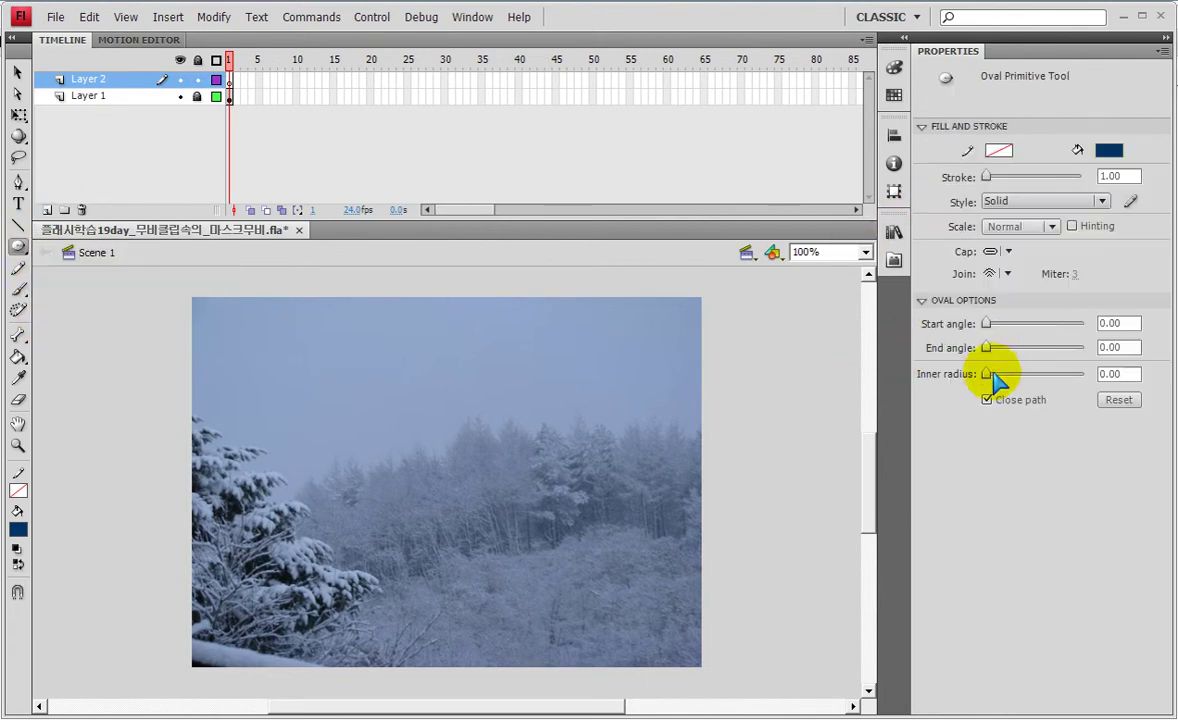
click(1106, 151)
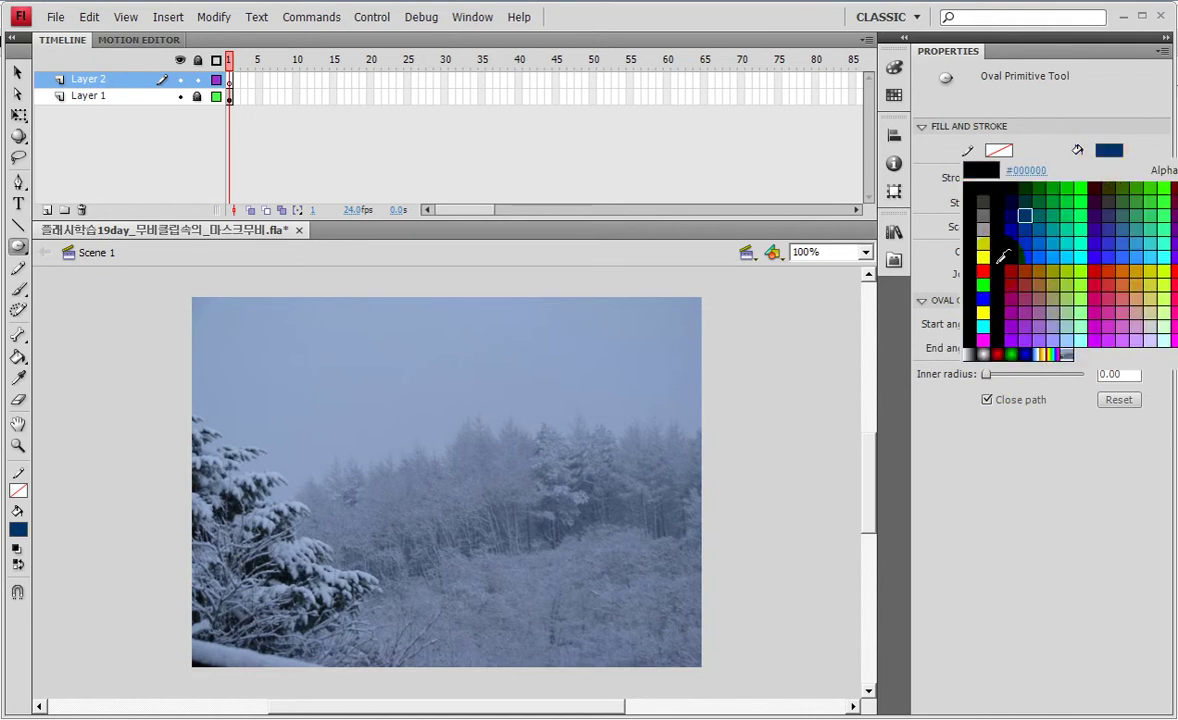
click(986, 268)
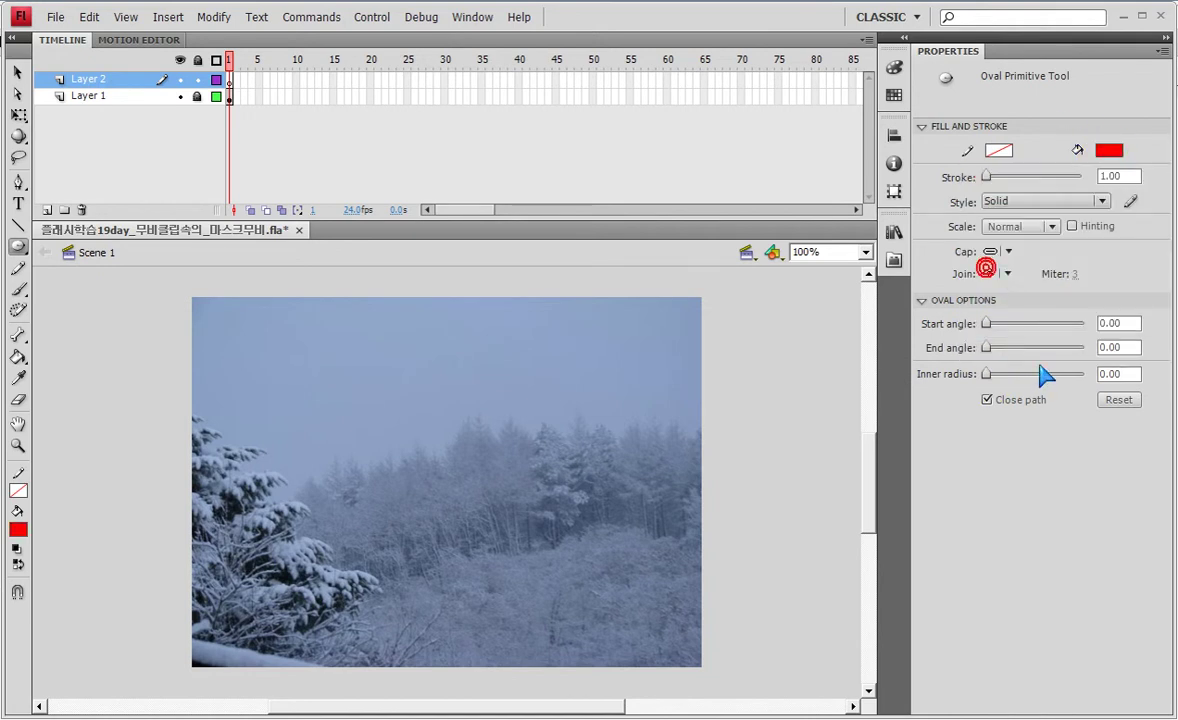
click(18, 247)
click(150, 308)
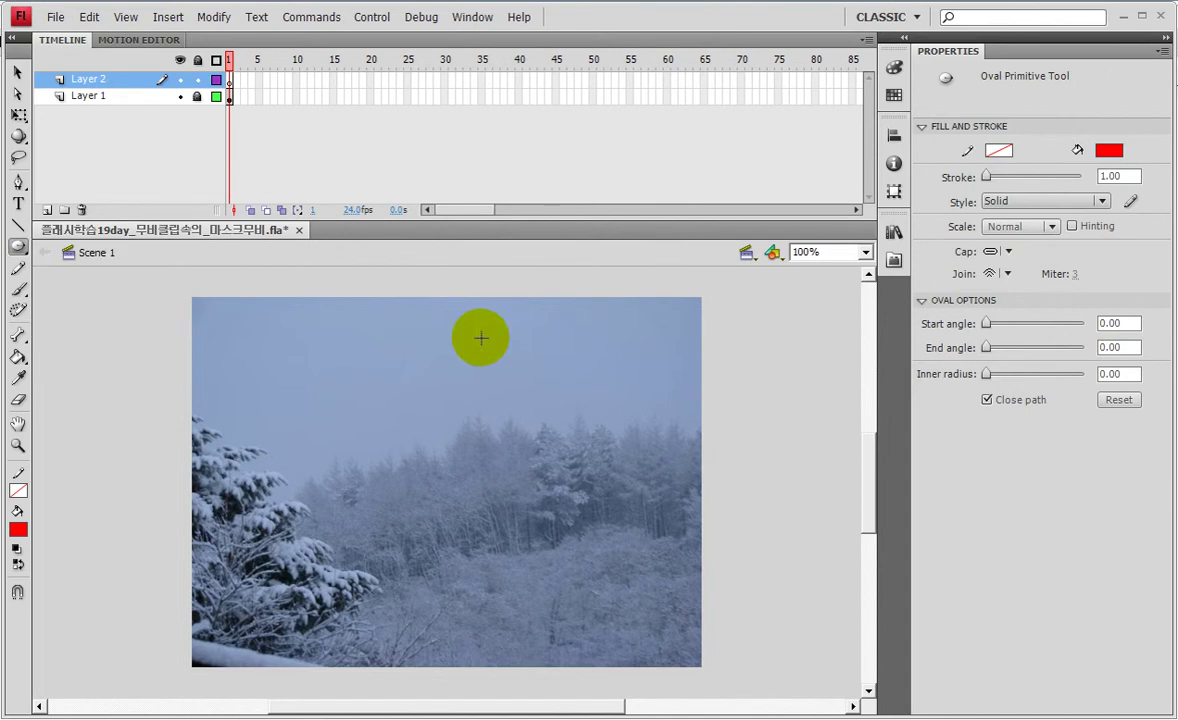
drag(452, 476, 539, 552)
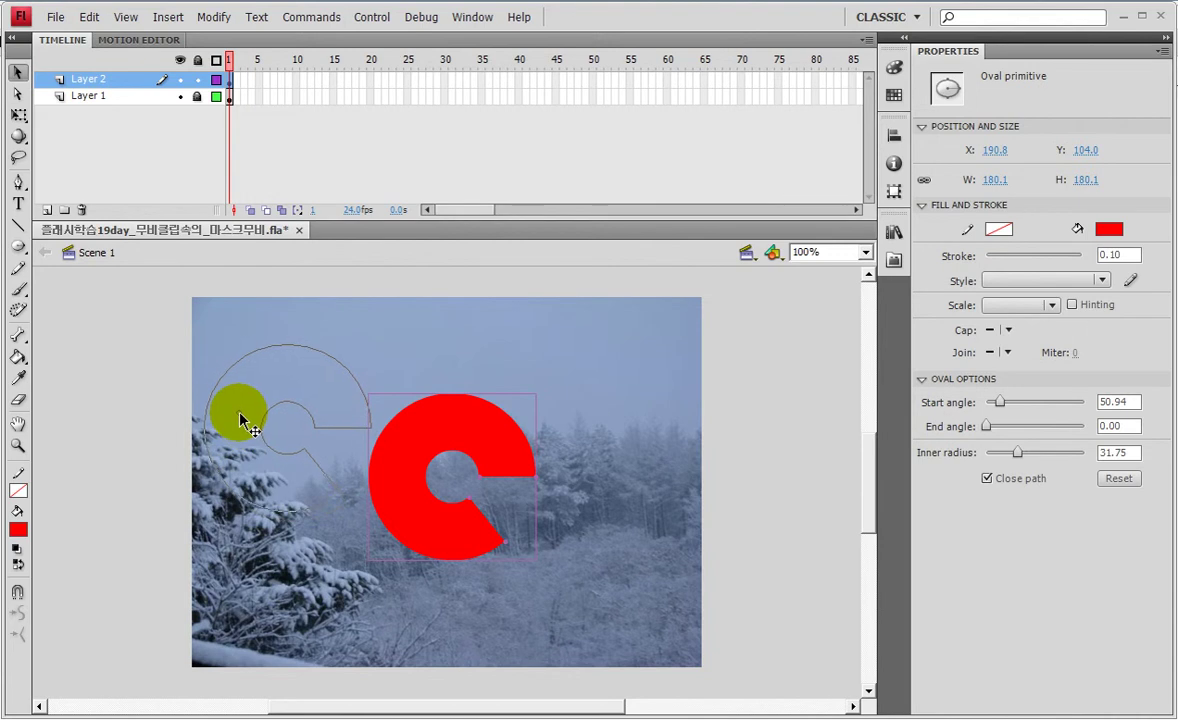
Move the red ring to the image's upper left at about X 11.9, Y 44, and convert it to a movie clip symbol.
drag(241, 419, 241, 417)
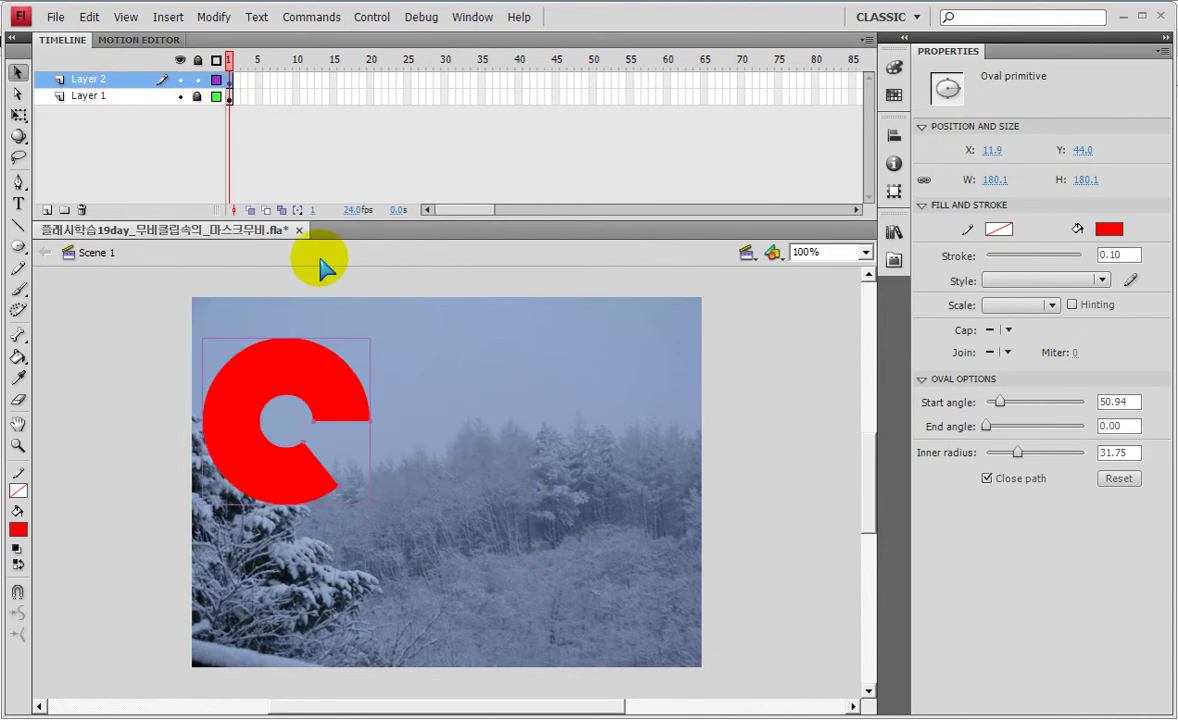
key(F8)
key(Return)
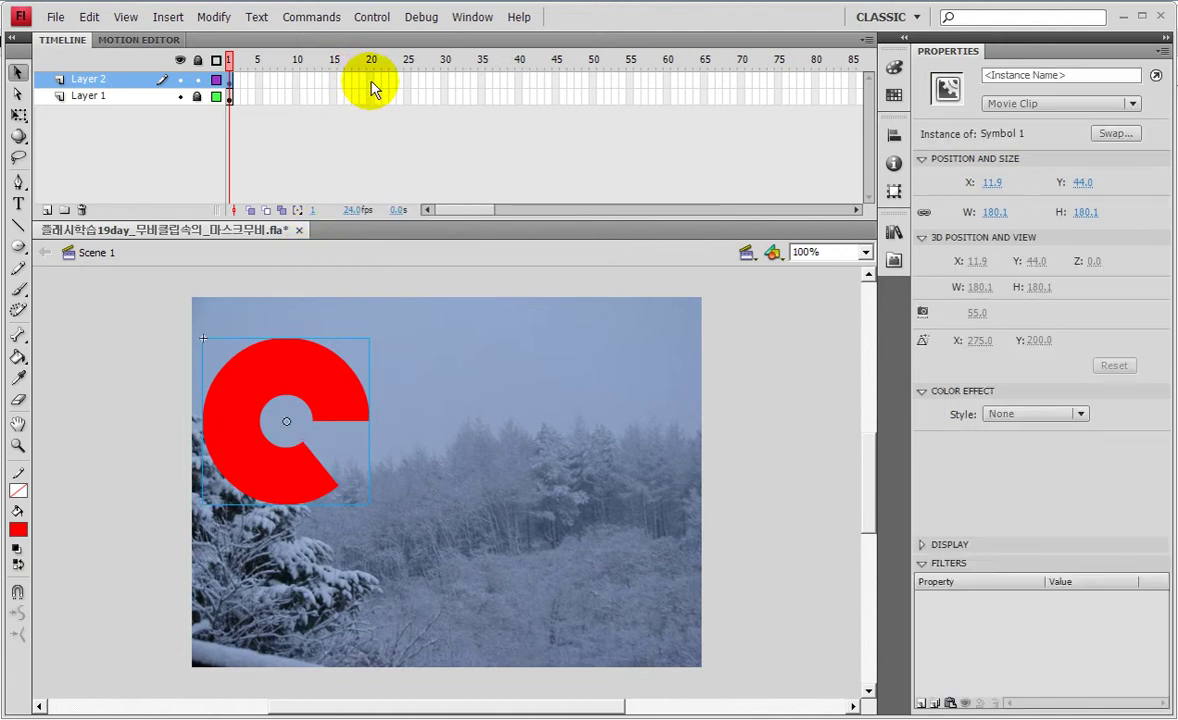
Add Layer 2 keyframes at frames 20 and 40, moving the ring to the stage's upper right and then its lower middle.
click(371, 80)
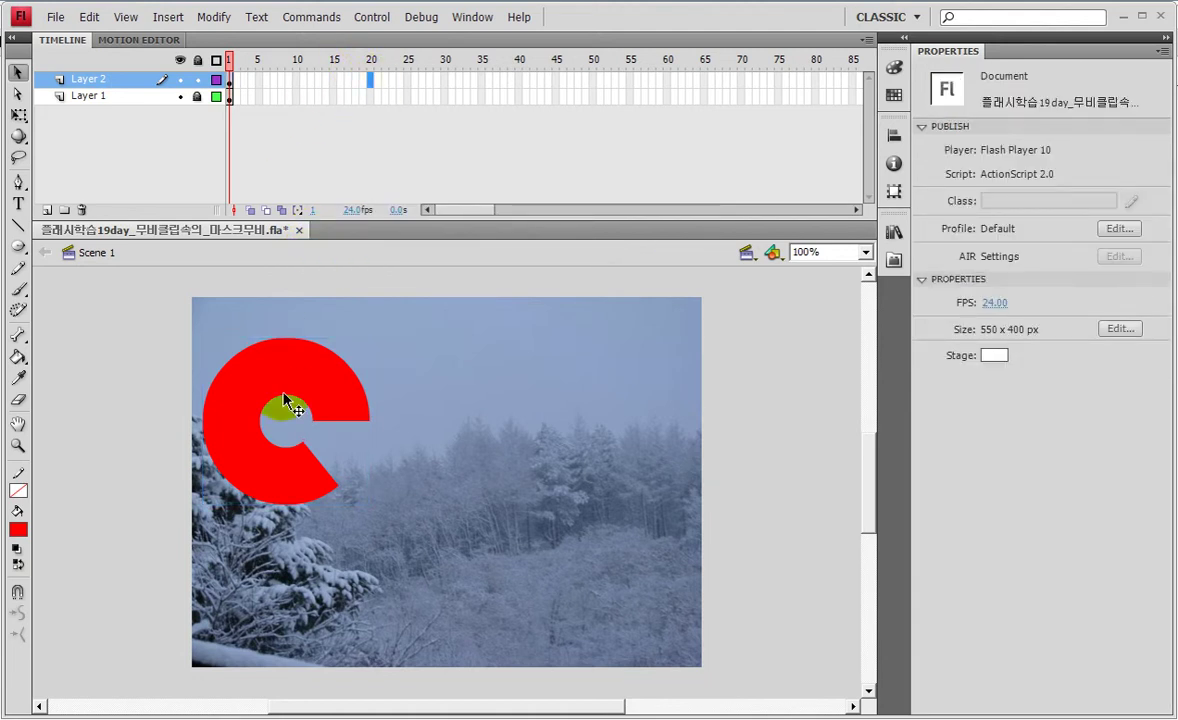
drag(540, 377, 546, 359)
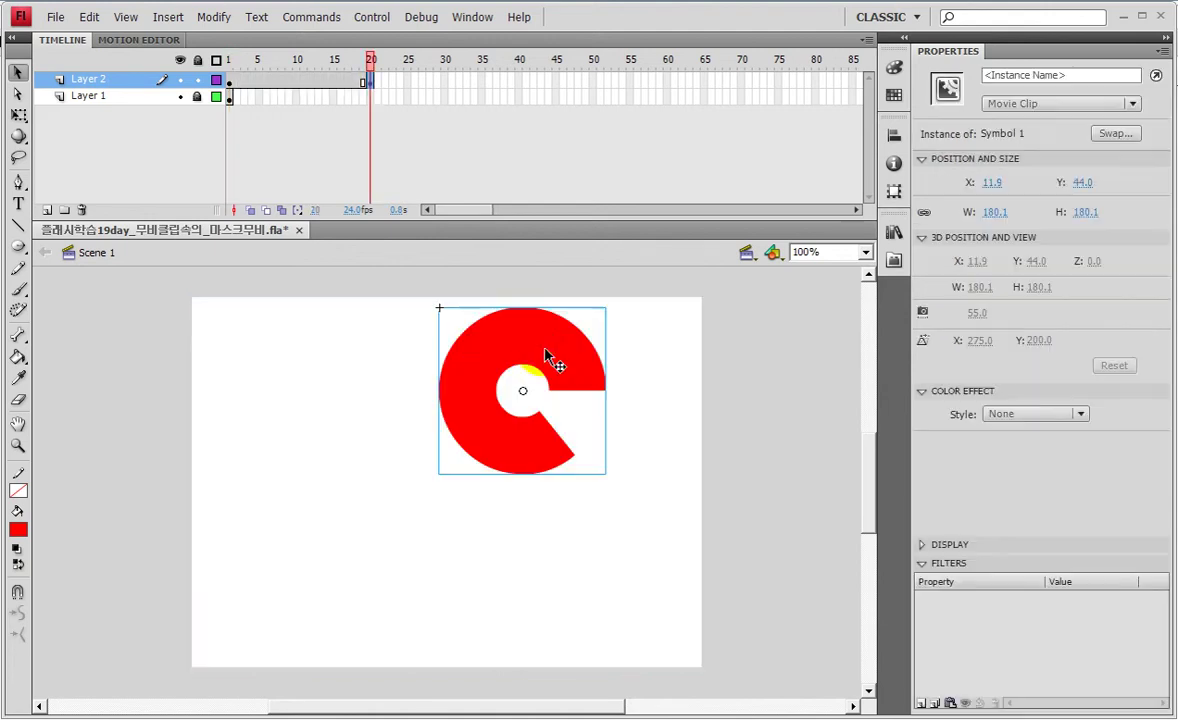
click(520, 80)
key(F6)
drag(421, 583, 431, 626)
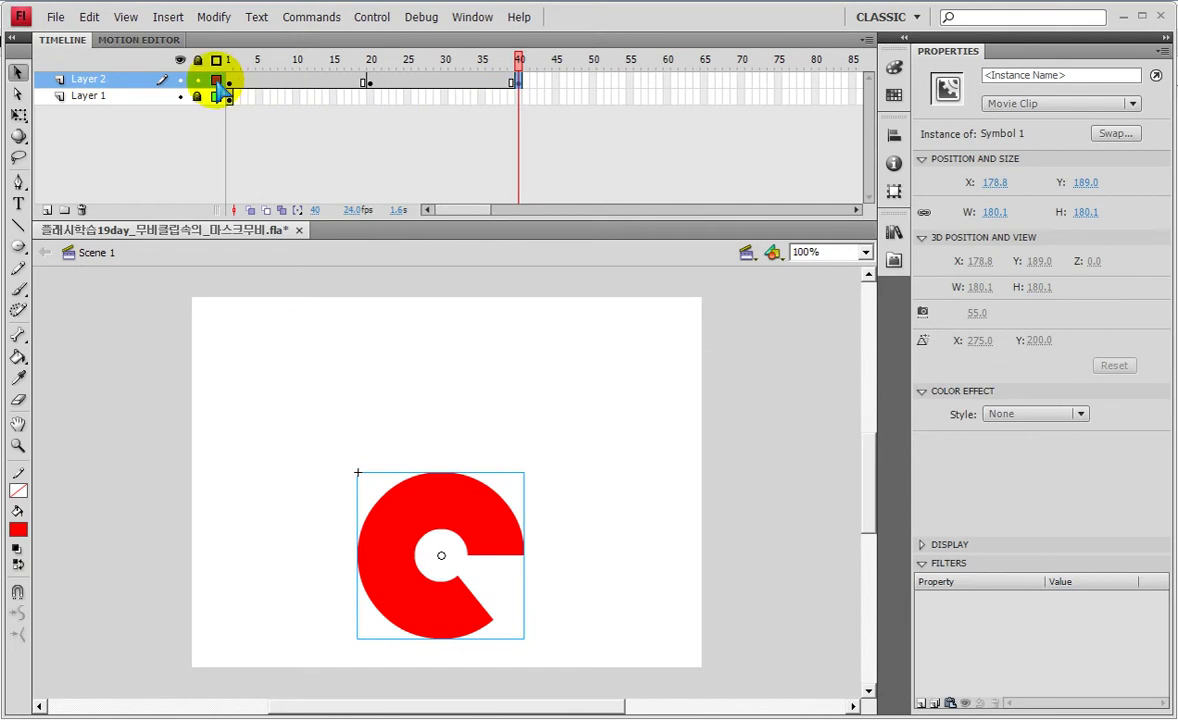
Copy the ring from frame 1 and paste it in place in a blank keyframe at frame 60 of Layer 2.
click(226, 80)
click(231, 82)
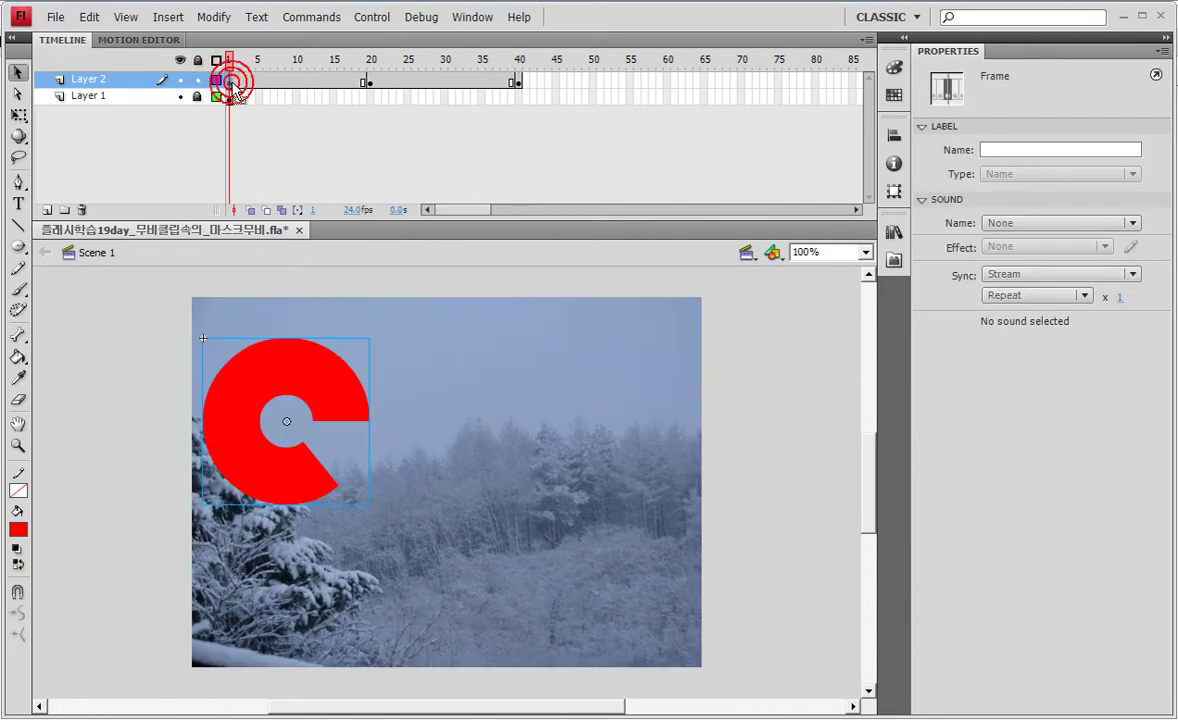
key(Return)
click(668, 82)
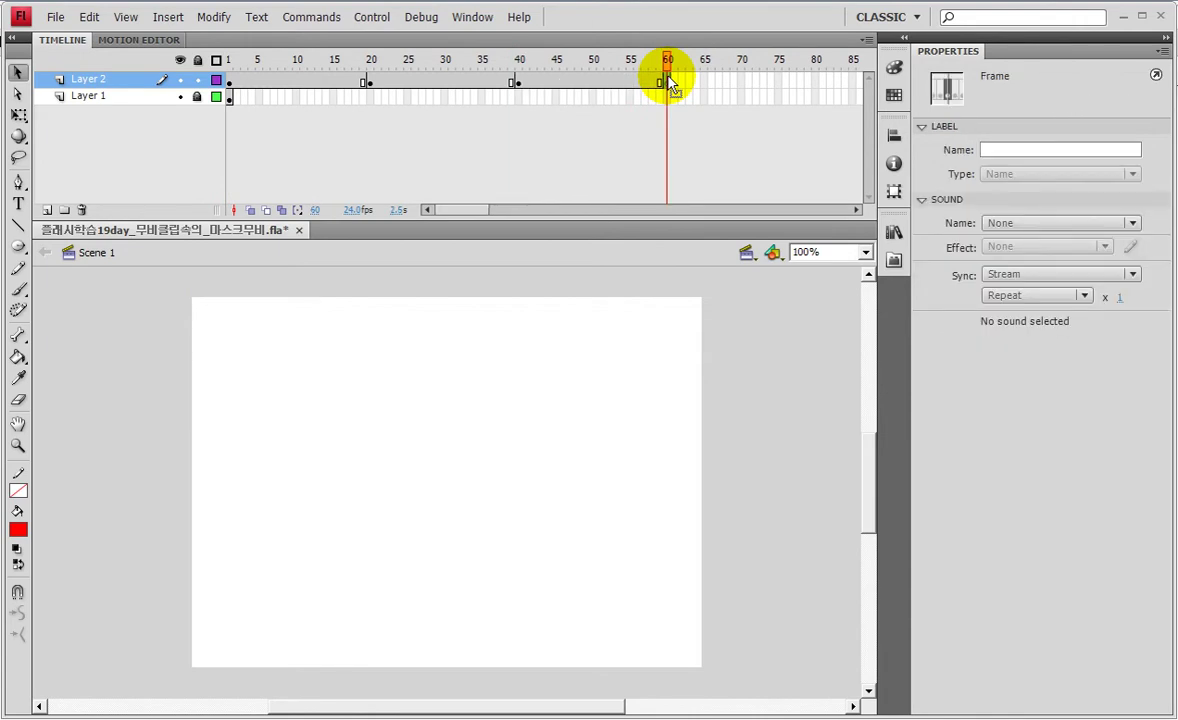
key(ctrl+shift+v)
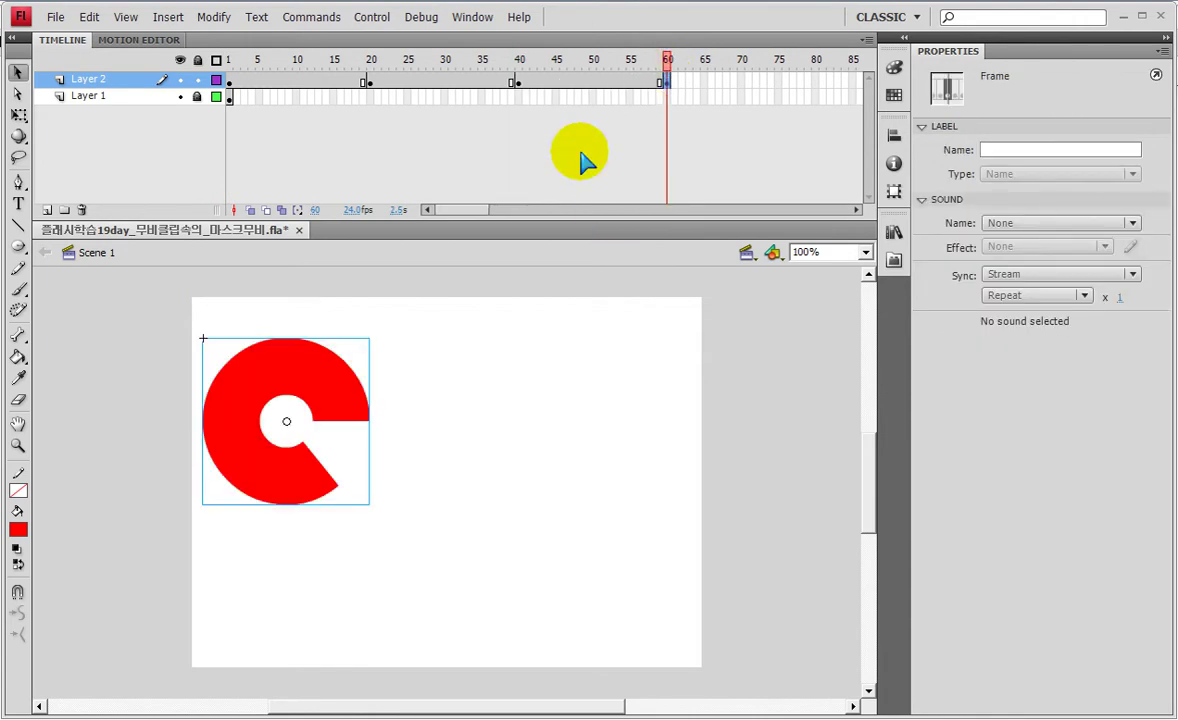
Extend Layer 1 to frame 60 and apply classic tweens between all of Layer 2's keyframes.
click(664, 97)
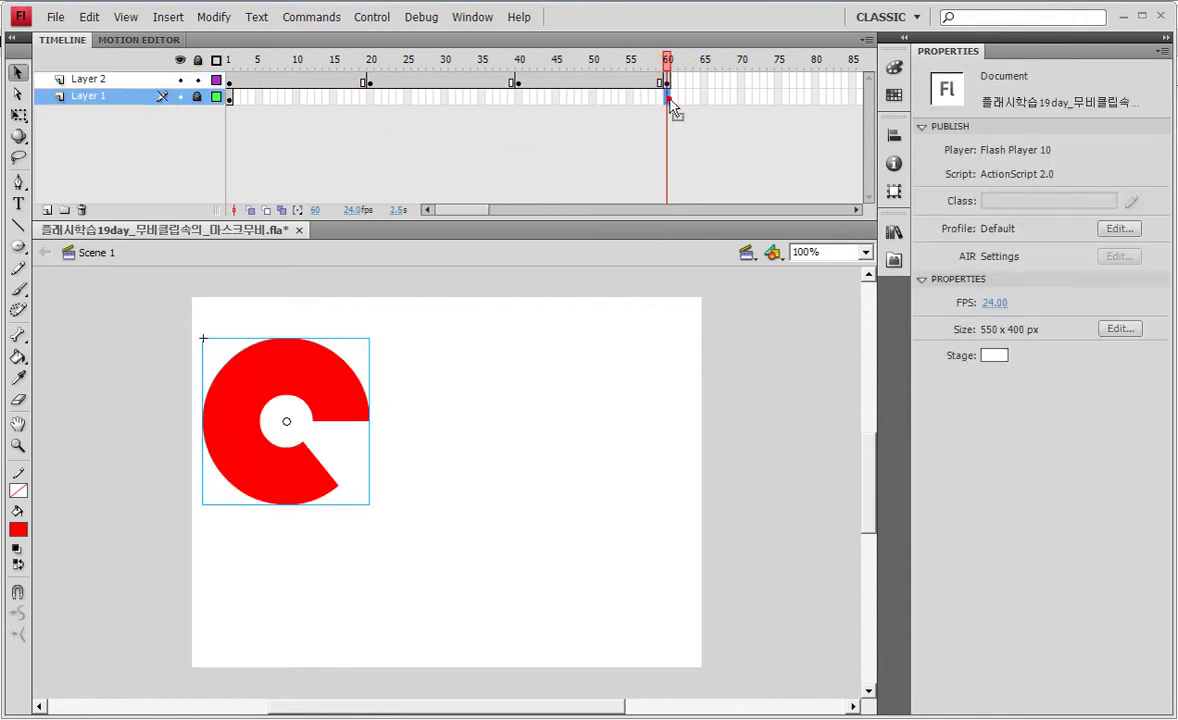
key(F5)
drag(316, 82, 603, 80)
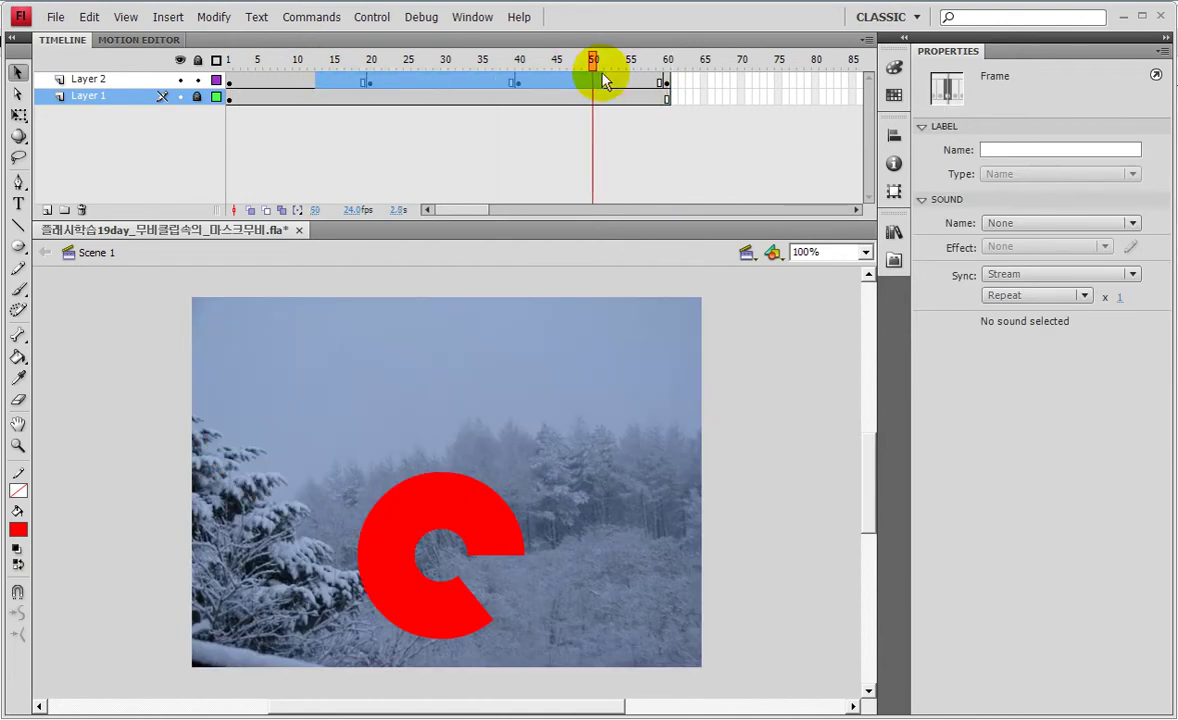
right_click(603, 80)
click(648, 113)
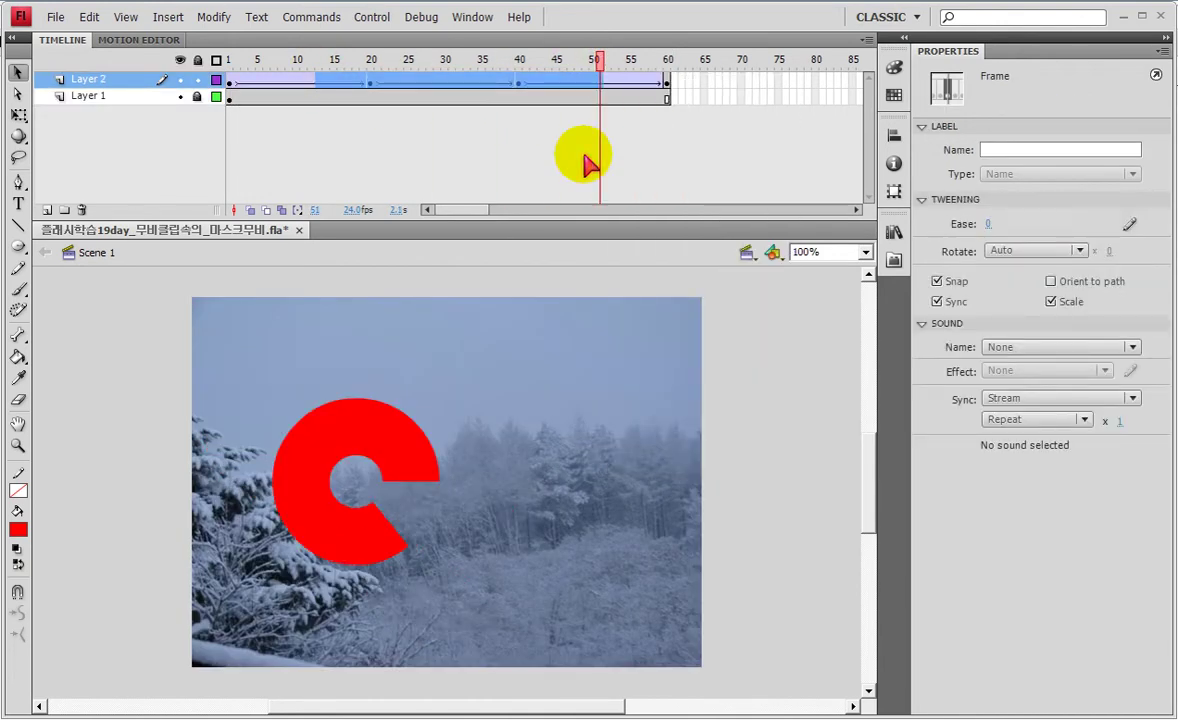
Save the document and test the movie to preview the ring's animation over the snow image.
key(ctrl+s)
key(ctrl+Return)
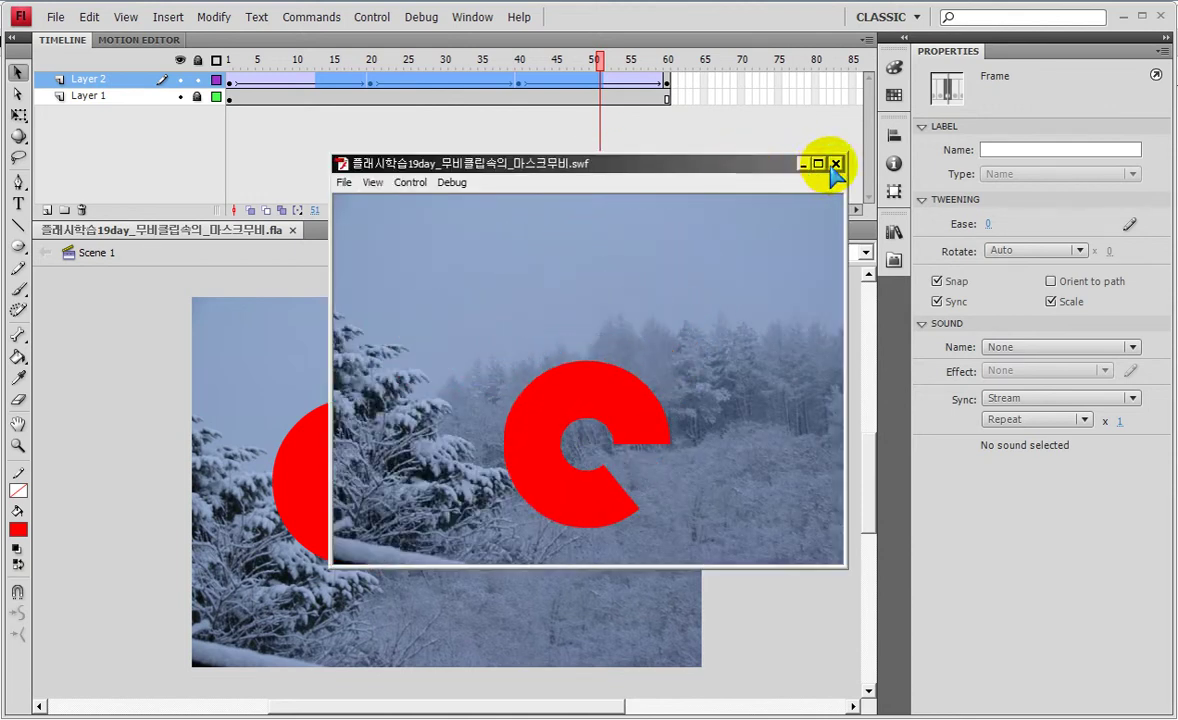
Close the preview and set the rotation of all of Layer 2's tweens to CW, 1 turn.
click(834, 163)
click(326, 84)
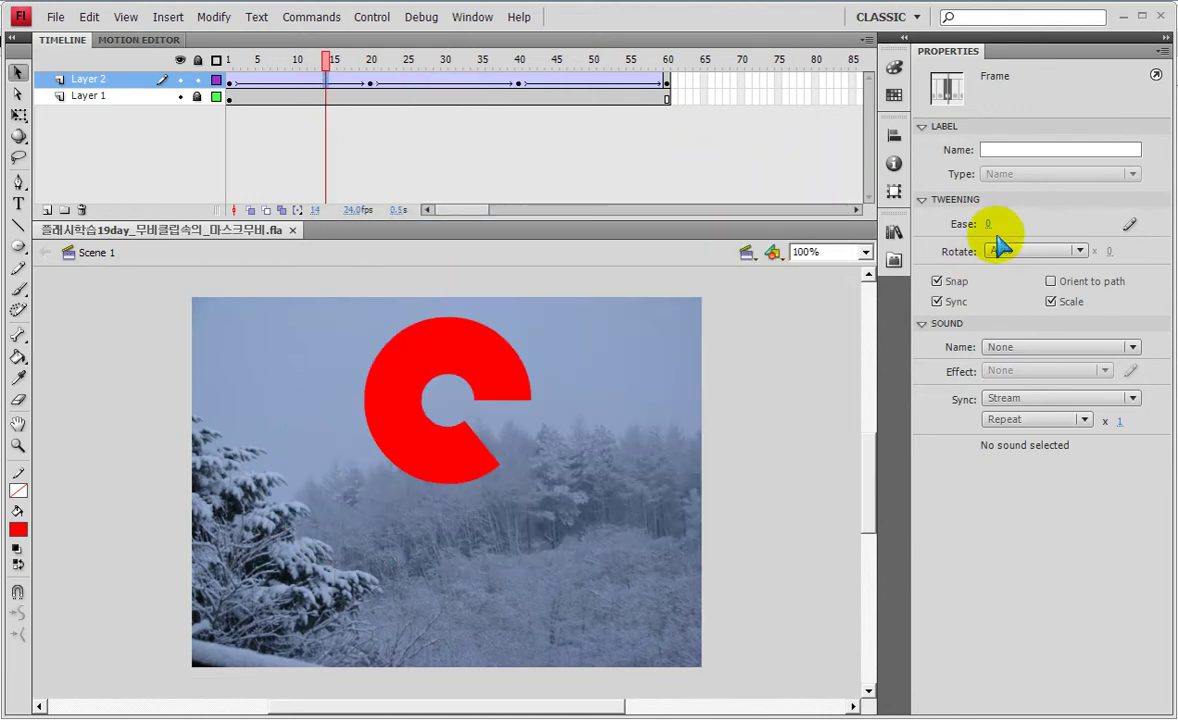
click(585, 87)
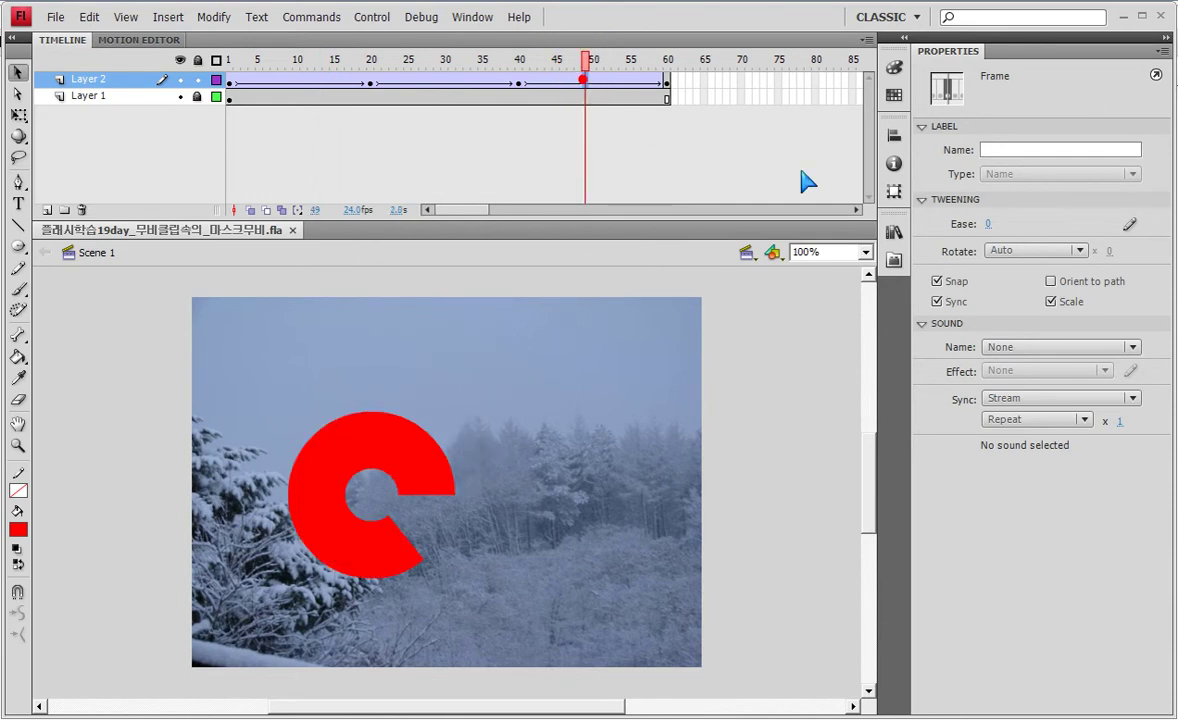
drag(326, 84, 585, 88)
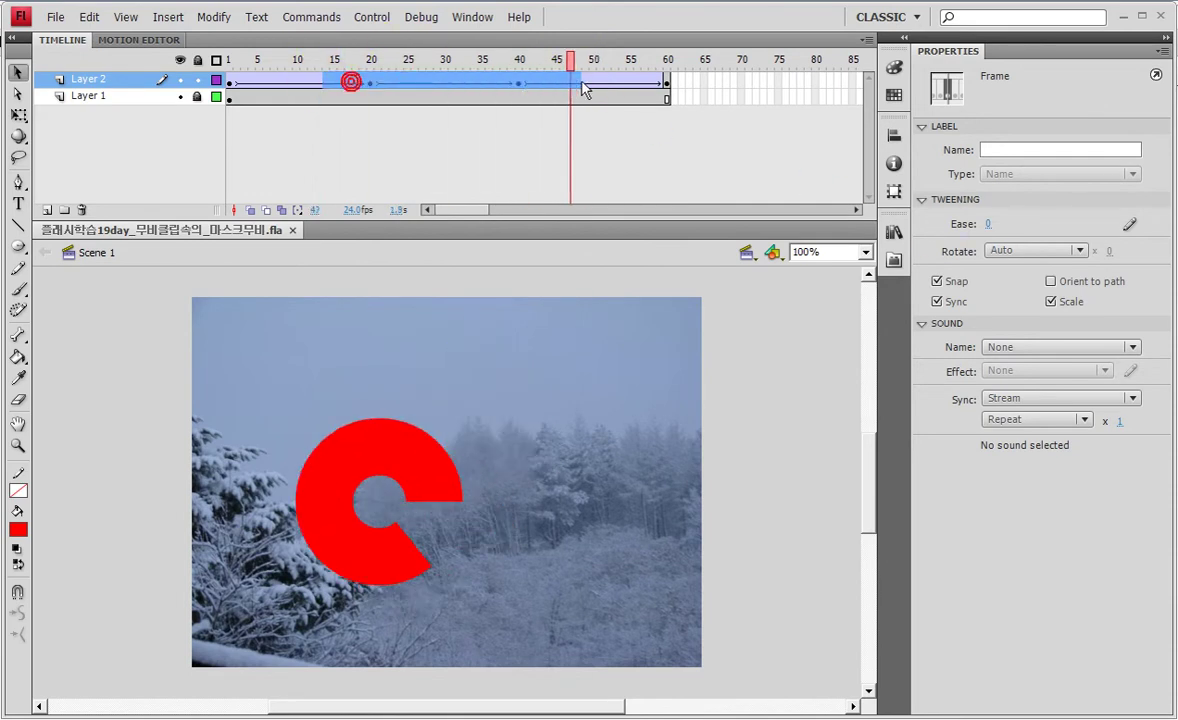
click(1030, 251)
click(1012, 301)
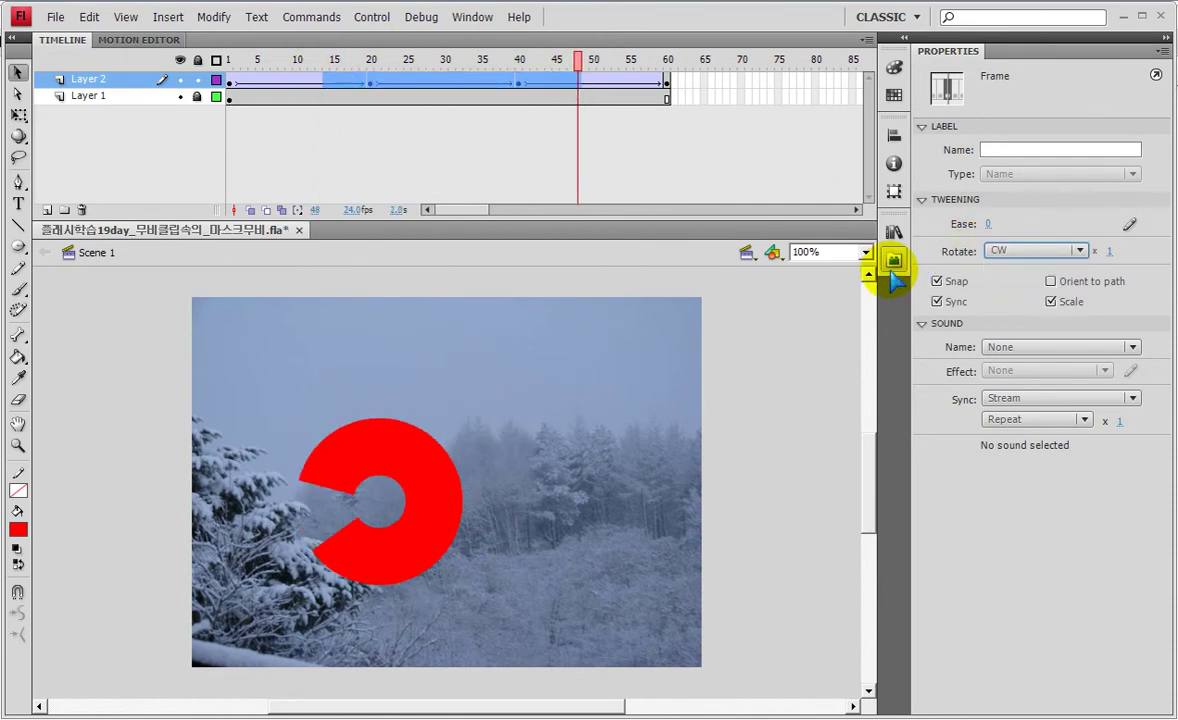
Float the library over the stage's lower right area, and save and test the movie to preview the rotating ring.
click(893, 234)
drag(700, 228, 690, 308)
key(ctrl+Return)
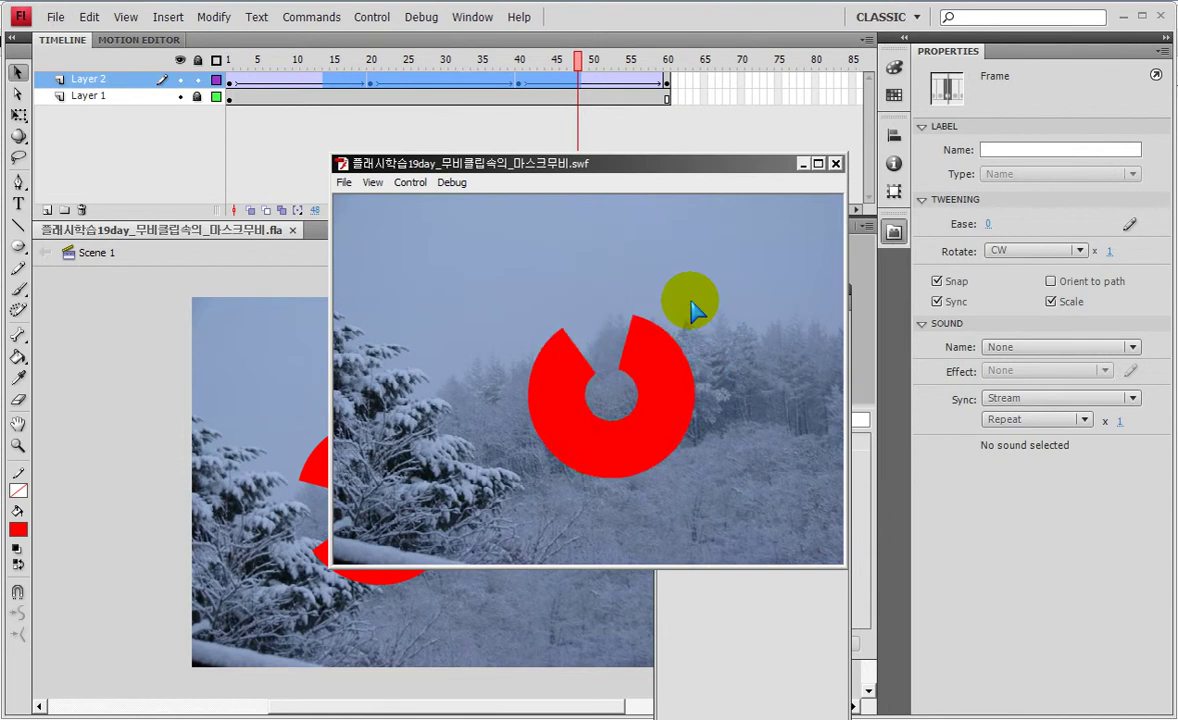
click(837, 165)
Align the ring to the stage's left edge at frames 1 and 60 of Layer 2.
click(230, 82)
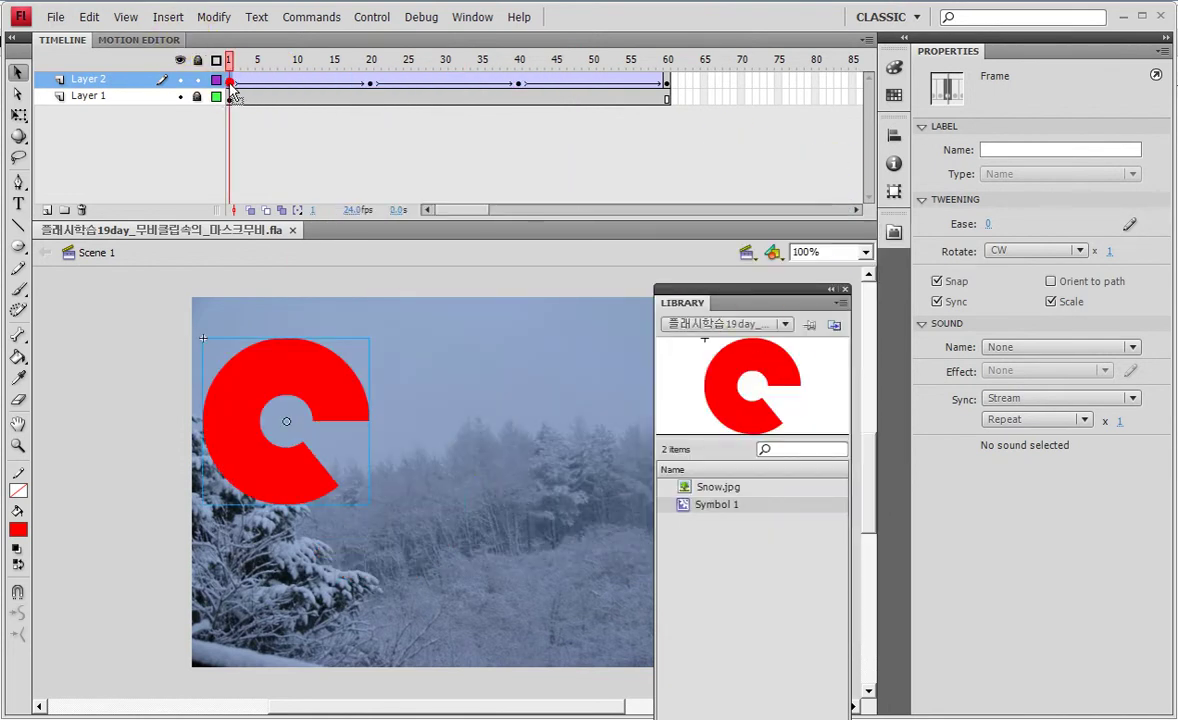
click(894, 136)
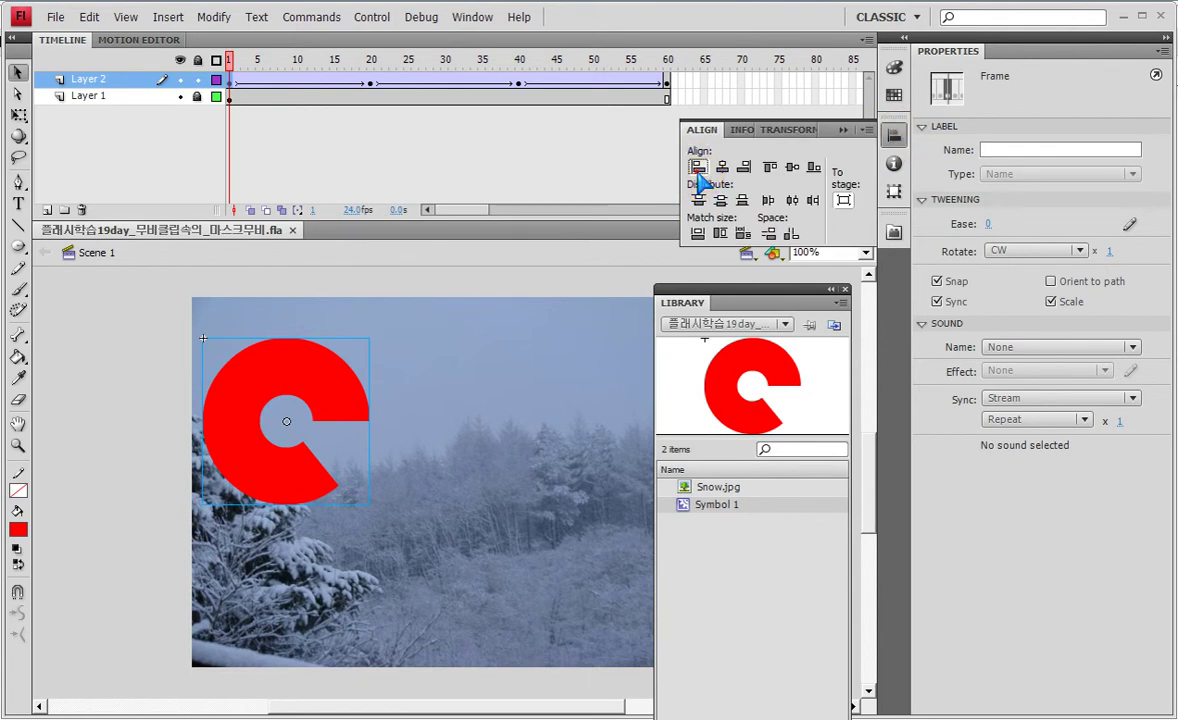
drag(662, 86, 676, 98)
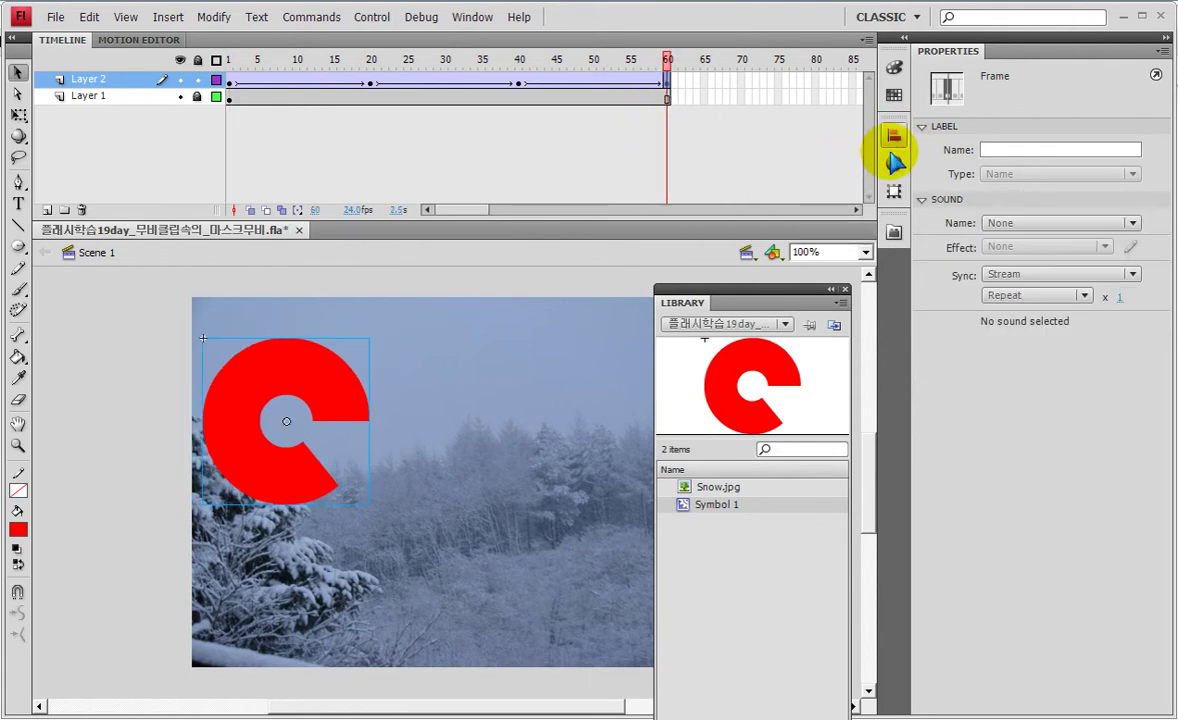
click(894, 136)
click(696, 167)
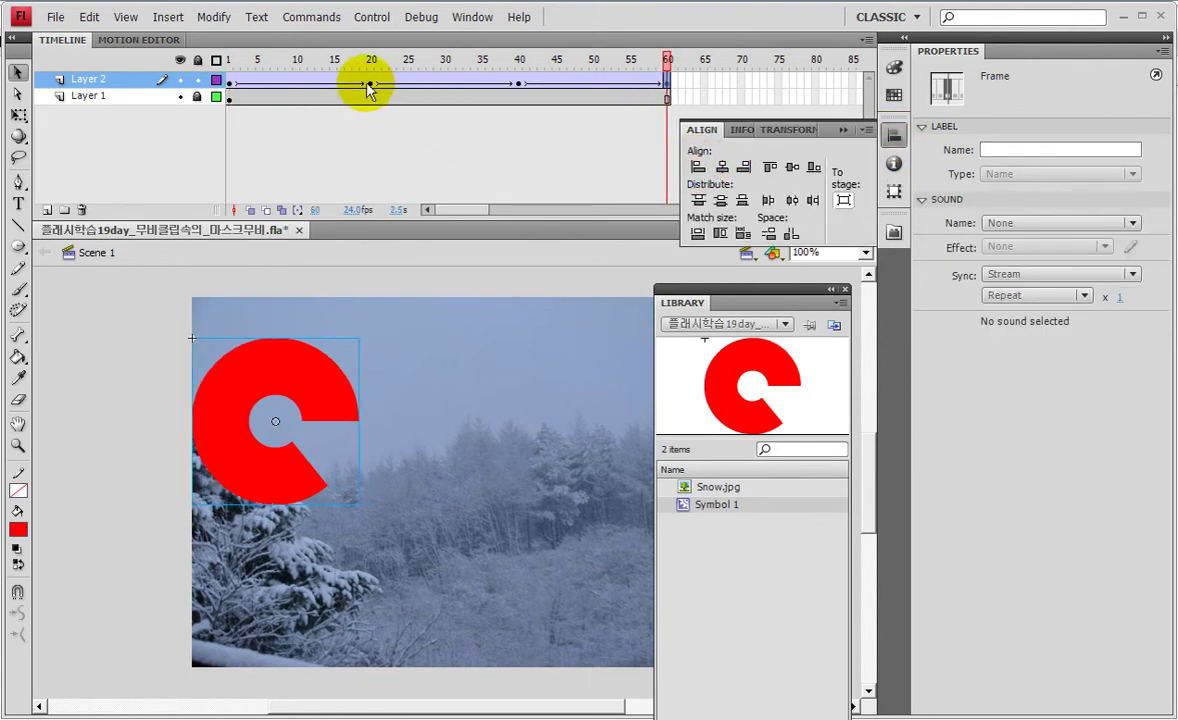
Align the ring at frame 20 of Layer 2 to the stage's top edge.
click(366, 84)
click(576, 311)
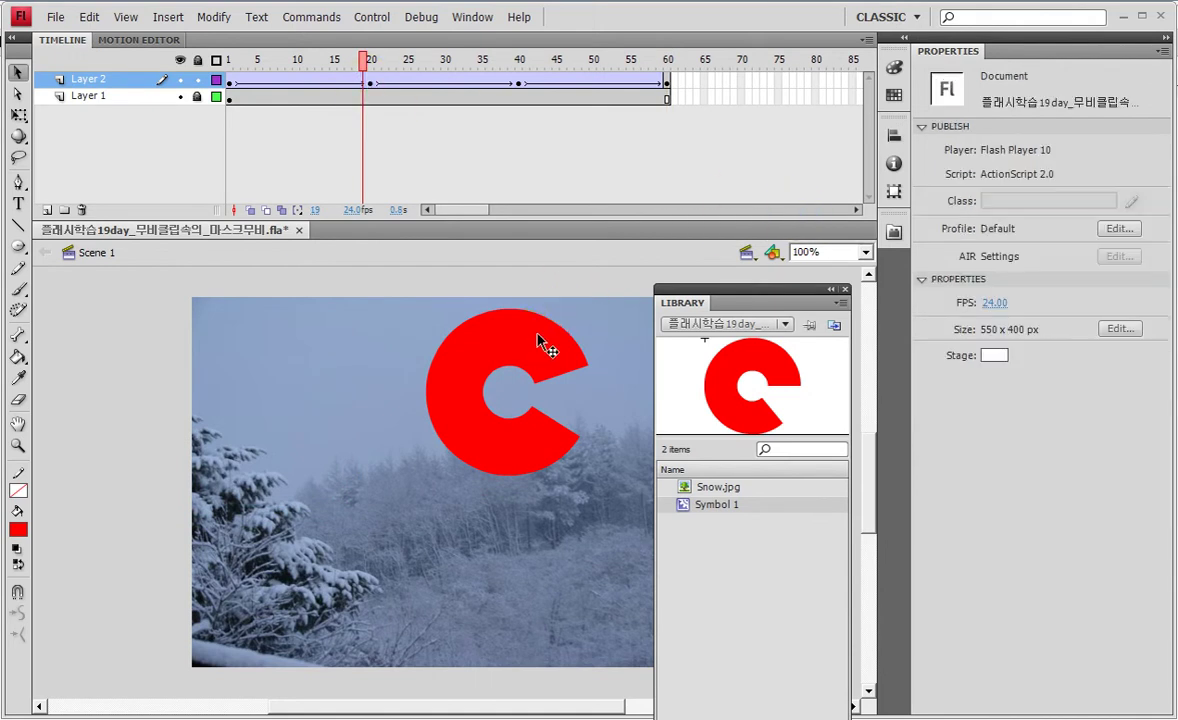
click(370, 82)
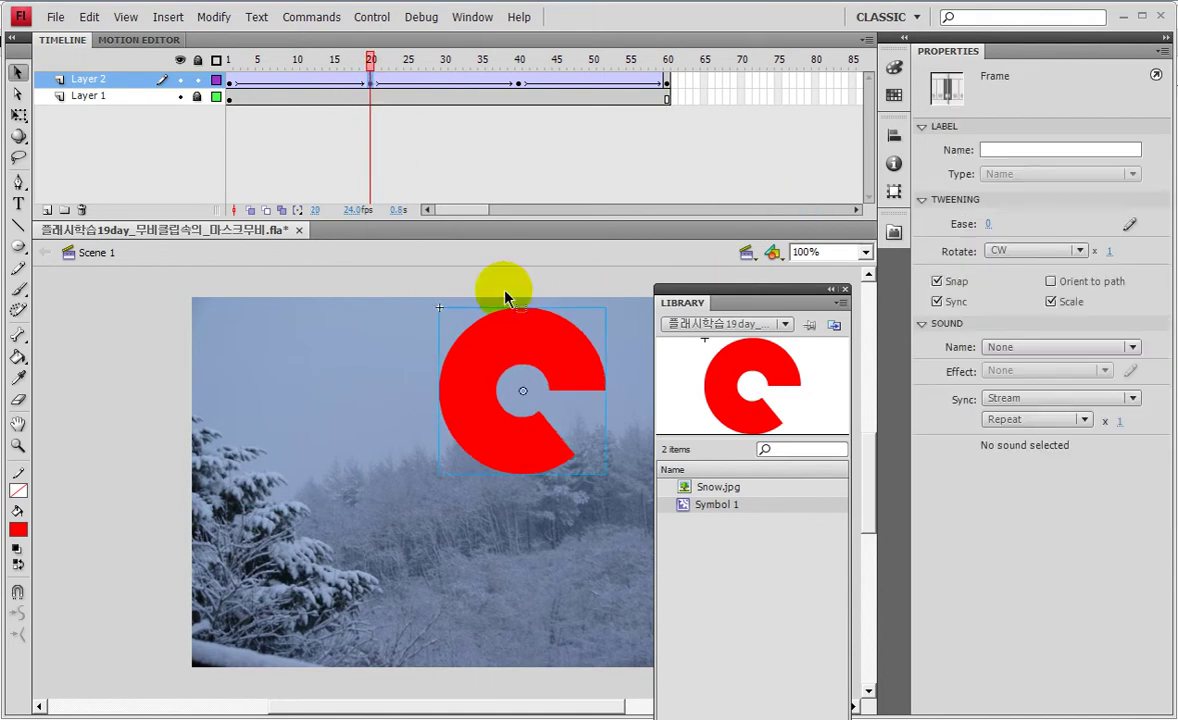
click(560, 322)
click(892, 140)
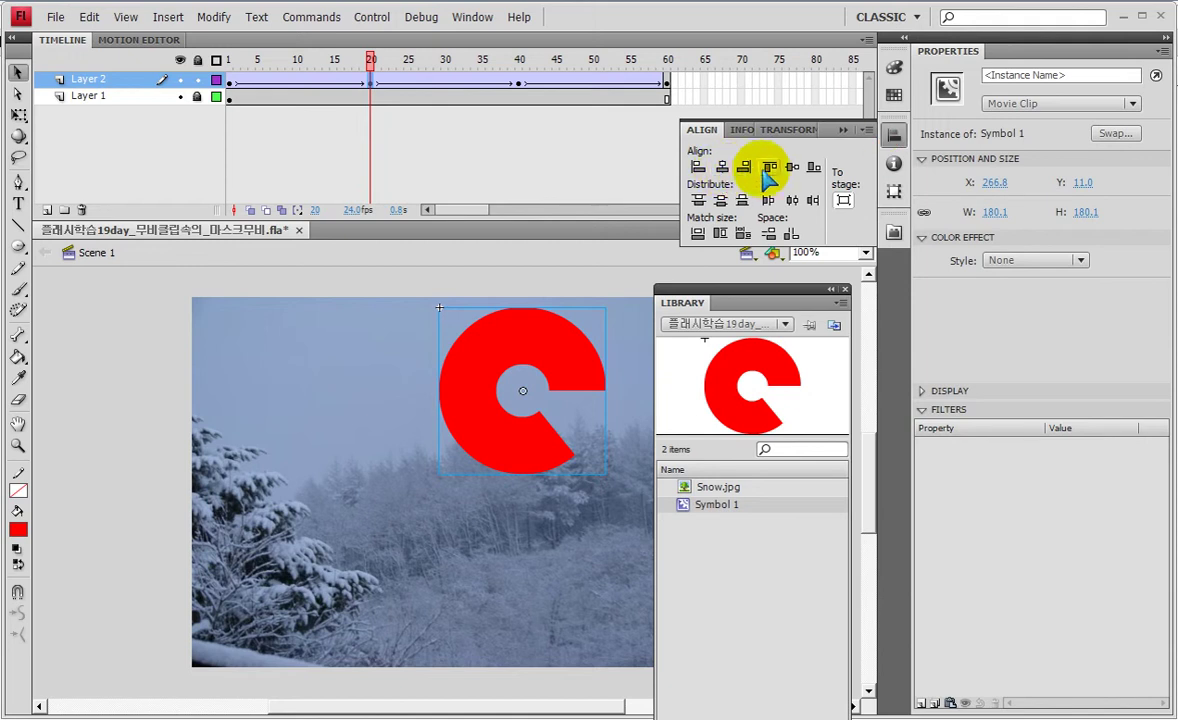
click(769, 168)
Align the ring at frame 40 to the stage's bottom edge, and save and test the movie.
click(518, 84)
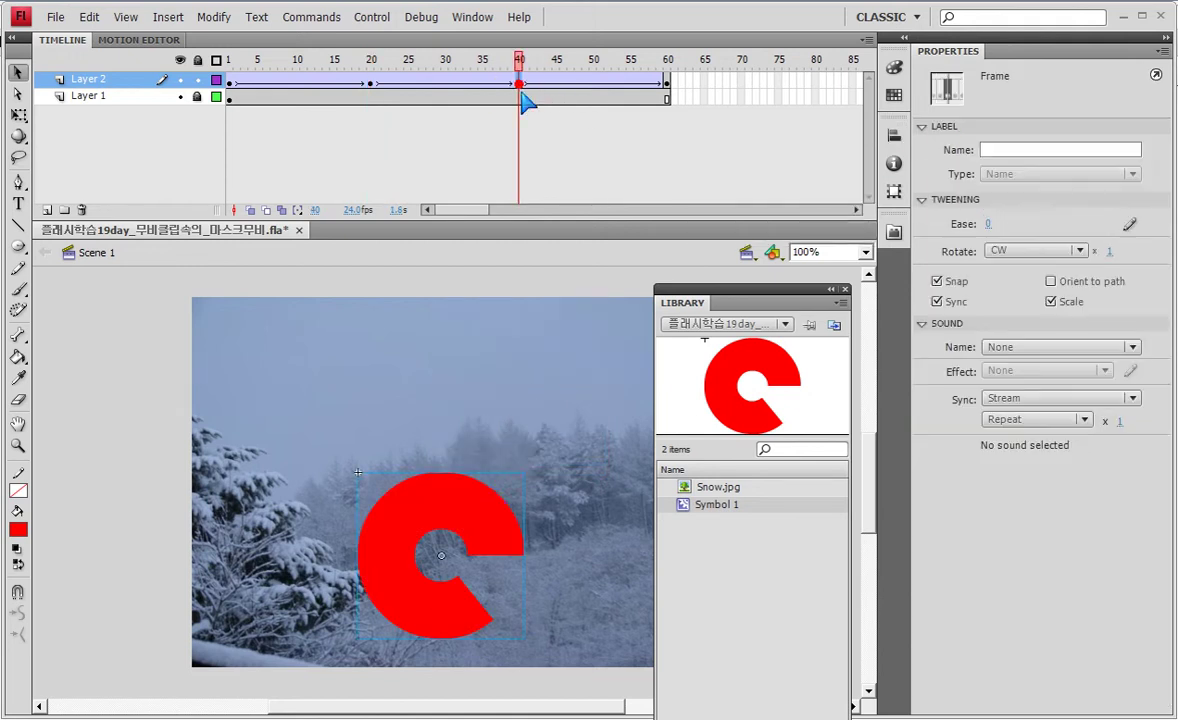
click(459, 628)
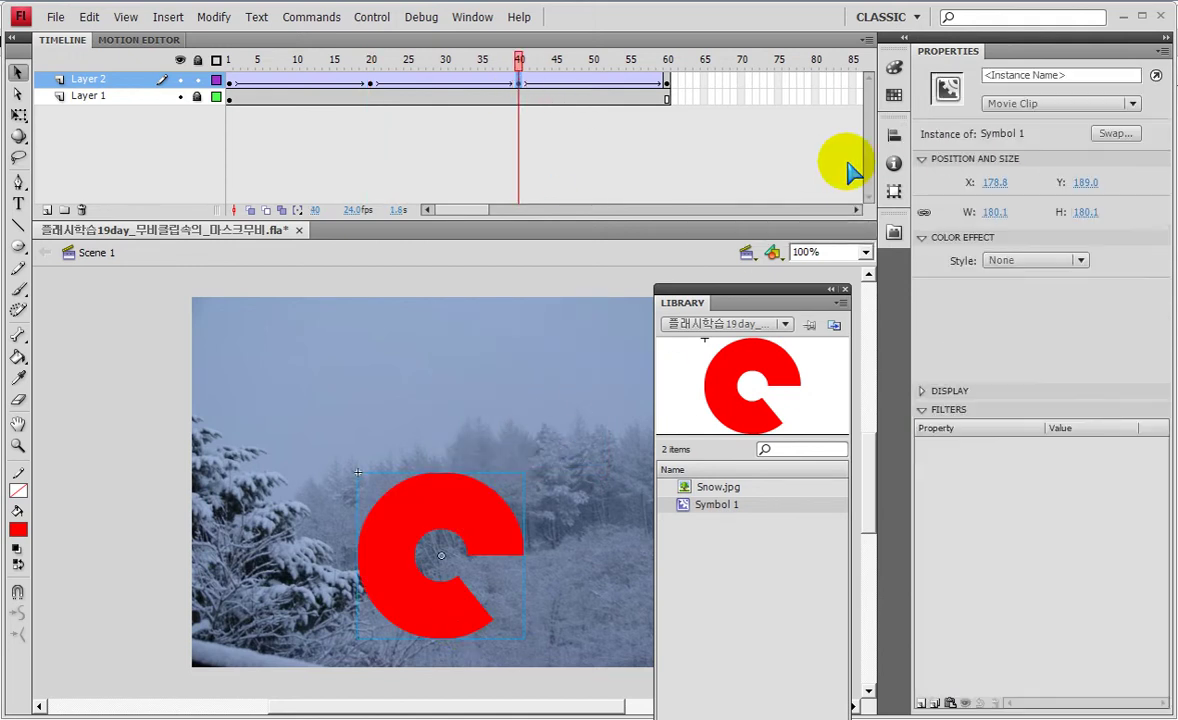
click(895, 137)
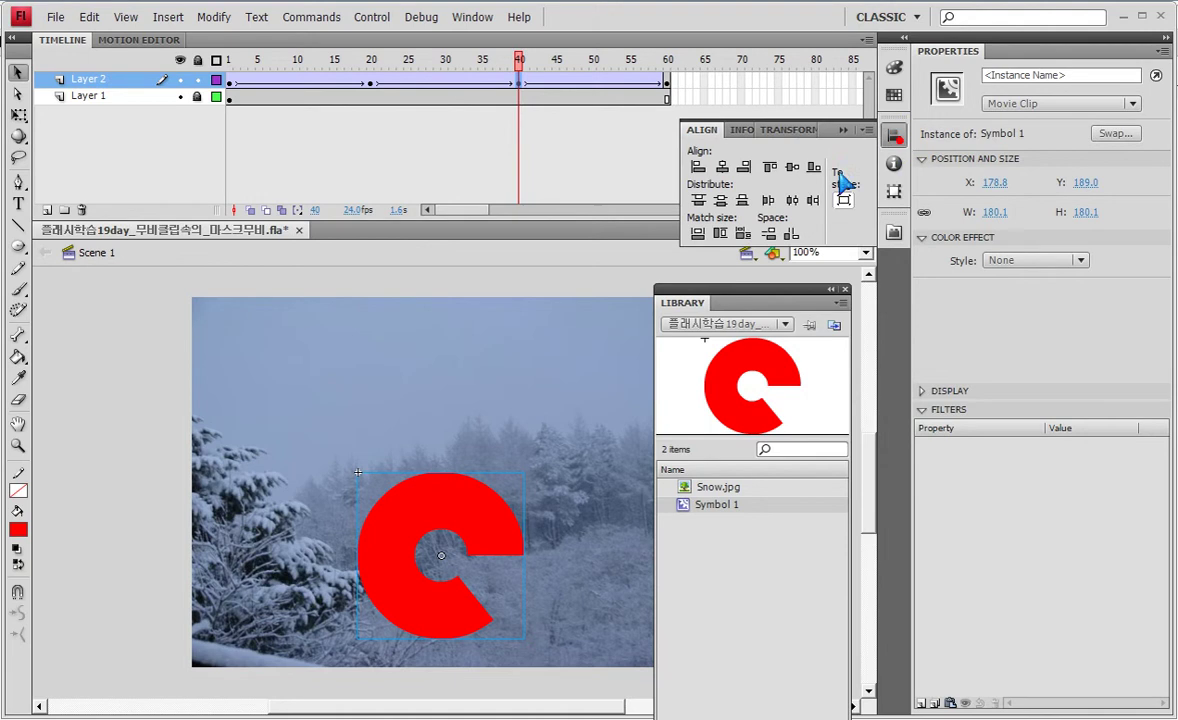
click(815, 167)
key(ctrl+Return)
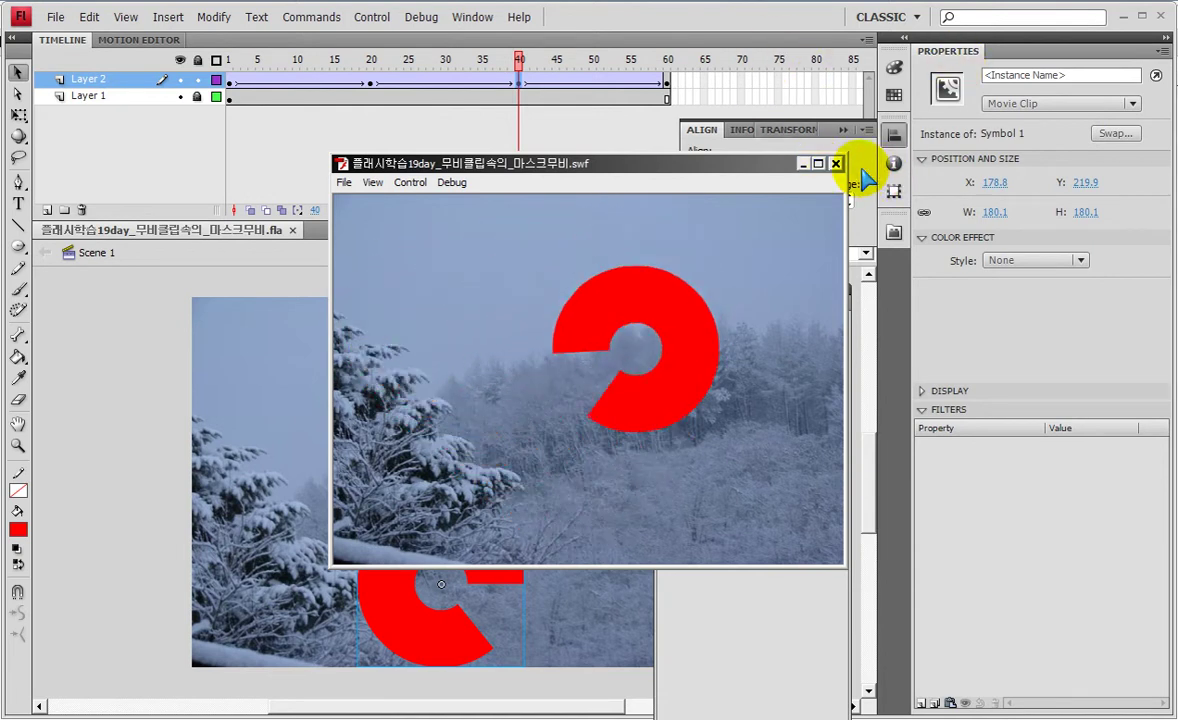
click(836, 163)
Move the ring at frame 20 left to X 167.8 along the stage's top edge, and save and test the movie.
click(370, 81)
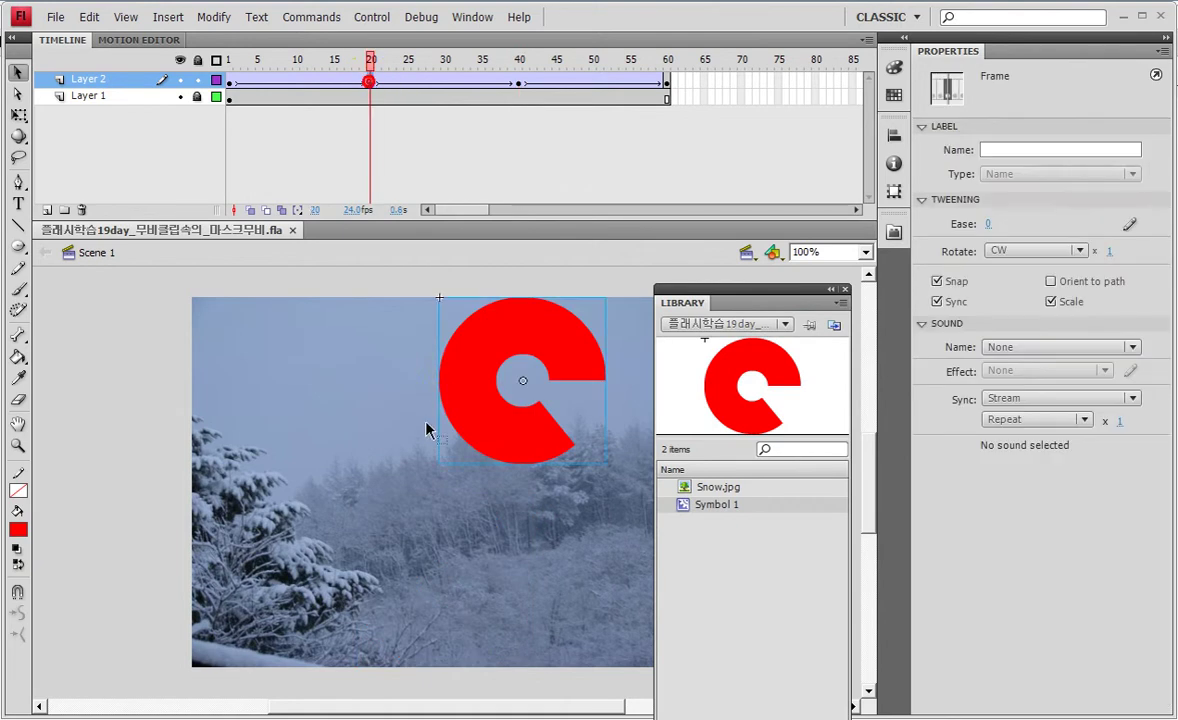
drag(383, 398, 383, 398)
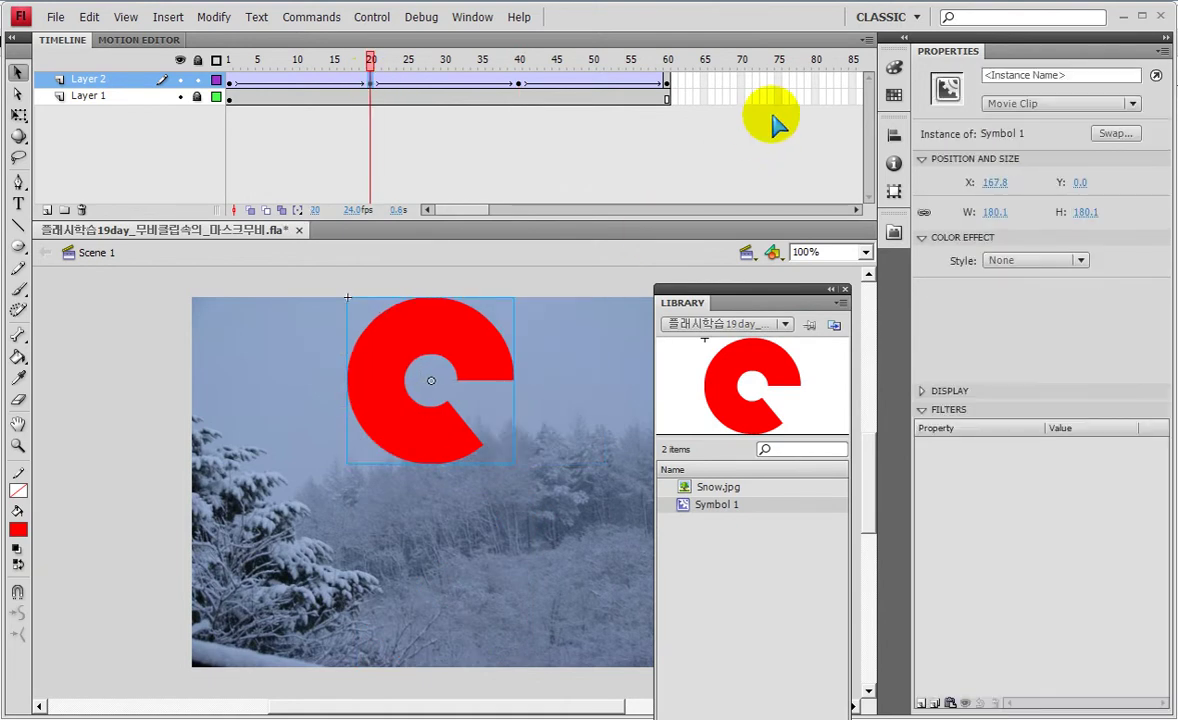
click(893, 134)
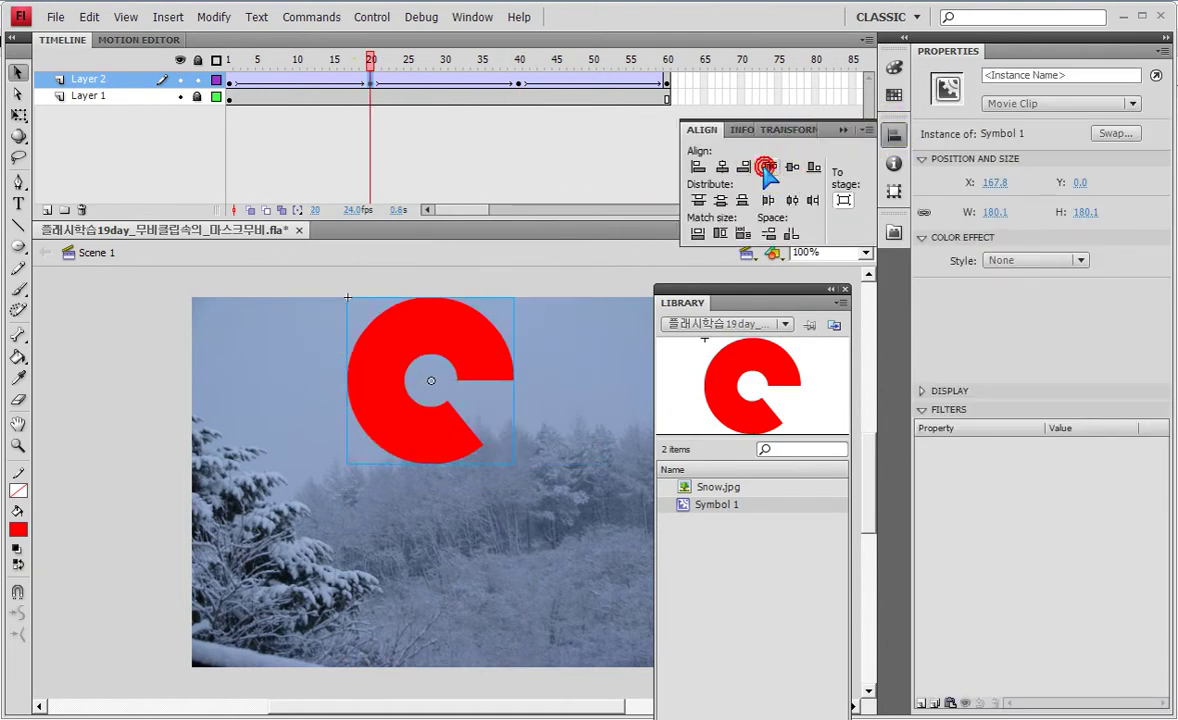
key(ctrl+Return)
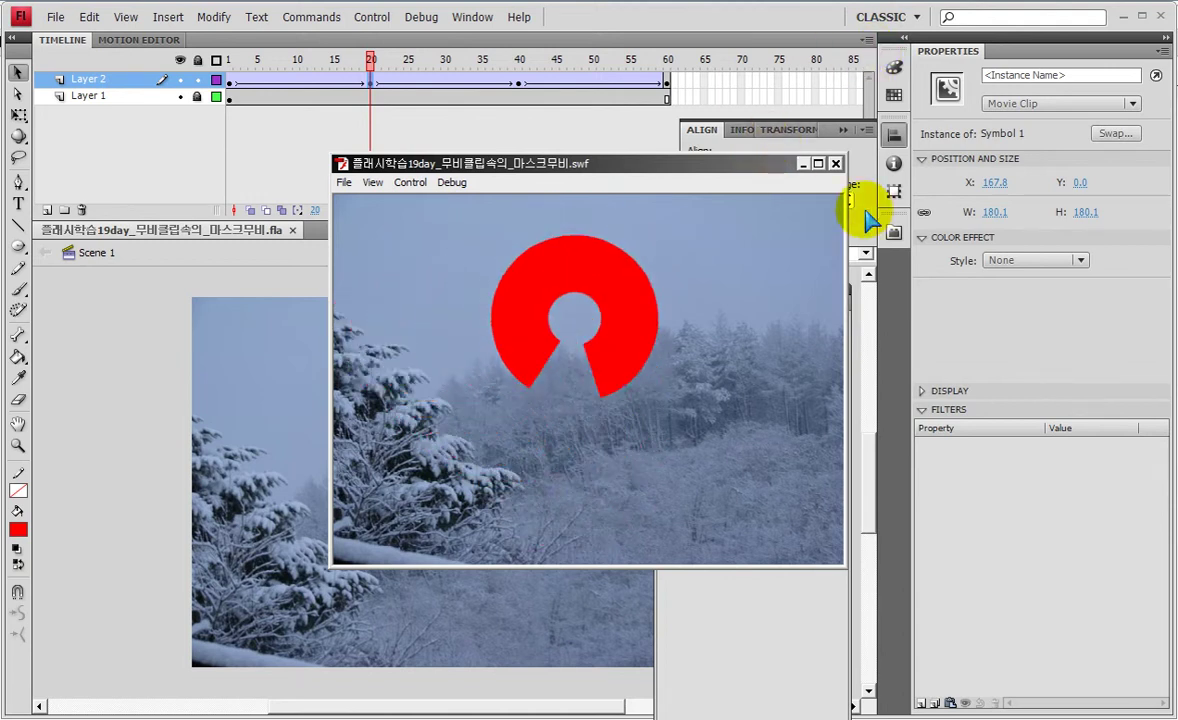
click(835, 163)
Extend both layers to frame 80, moving Layer 2's last keyframe there and adding a new keyframe at frame 60.
click(668, 82)
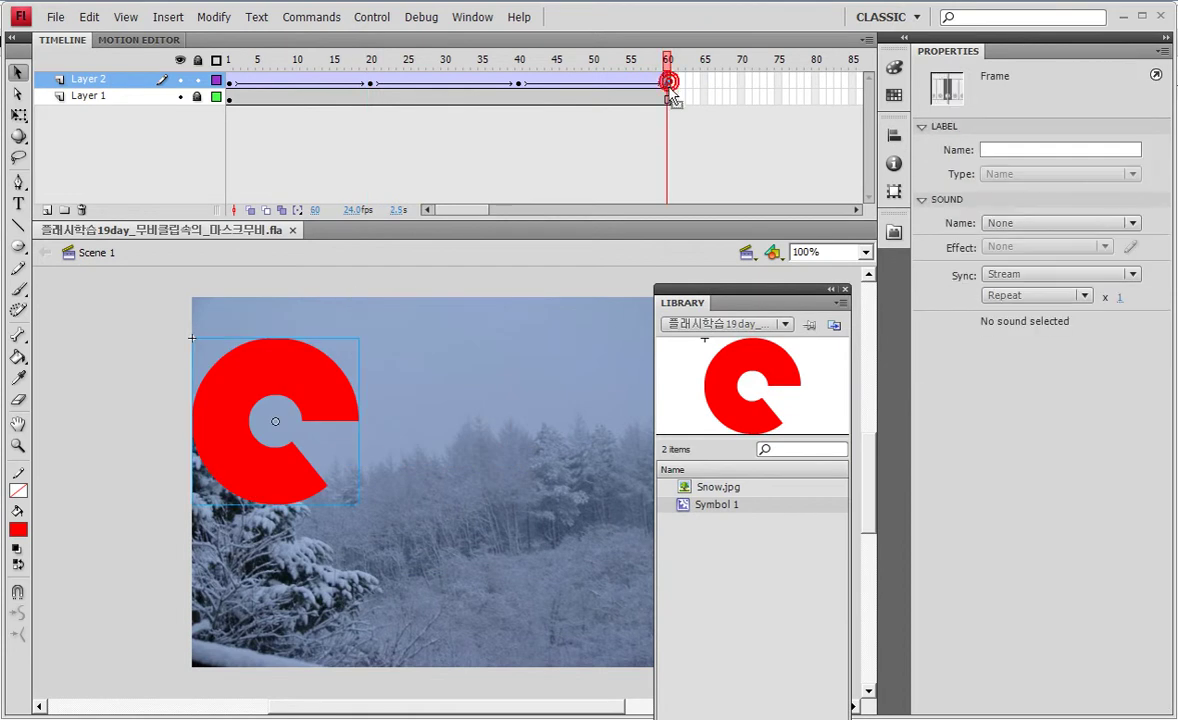
click(816, 82)
key(F5)
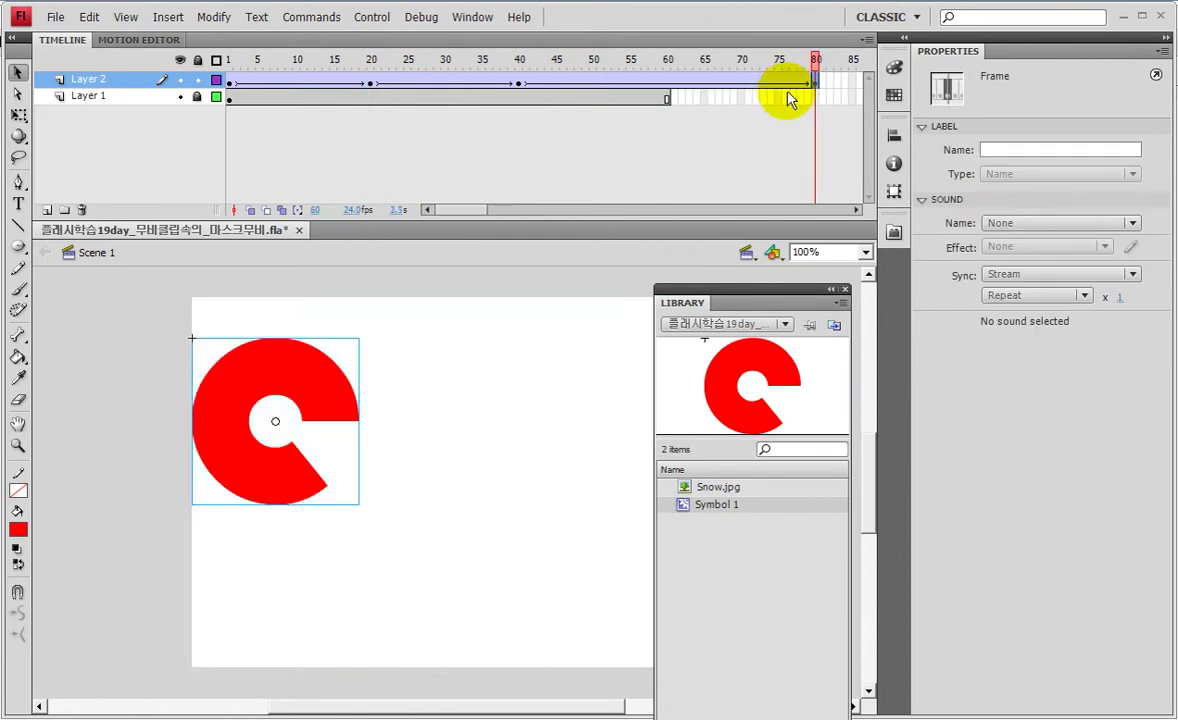
click(668, 80)
click(815, 97)
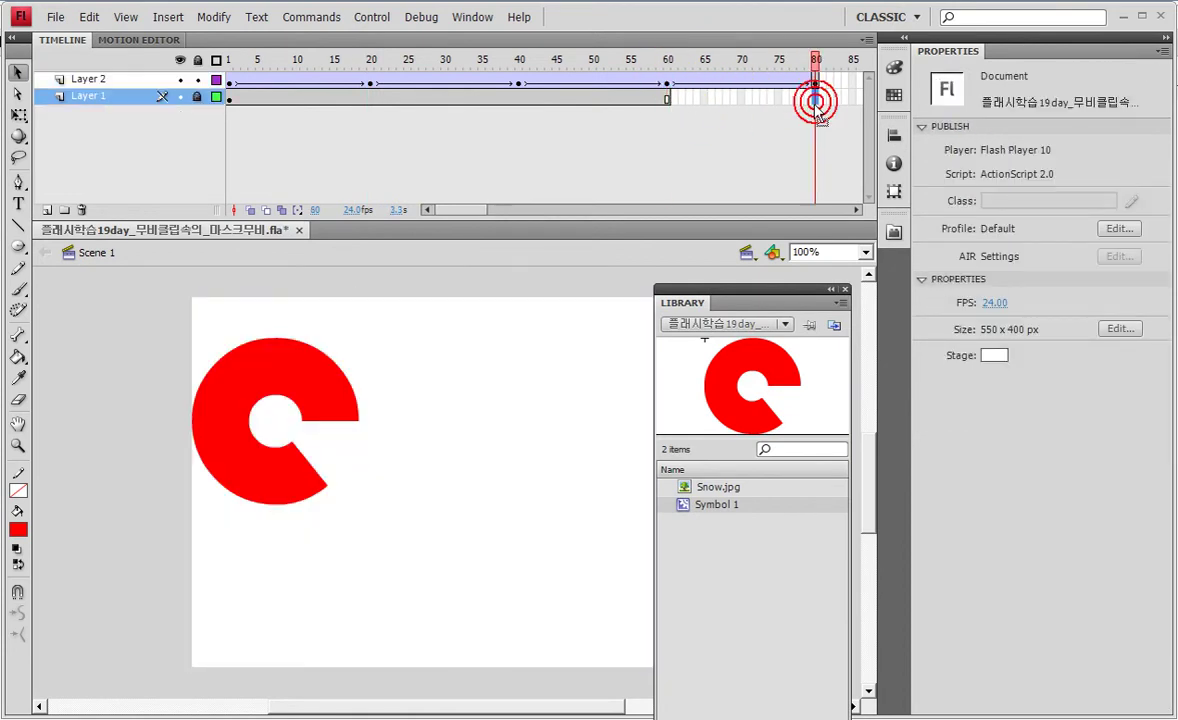
key(F5)
Align the ring at frame 60 to the stage's right edge, and save and test the movie.
click(670, 88)
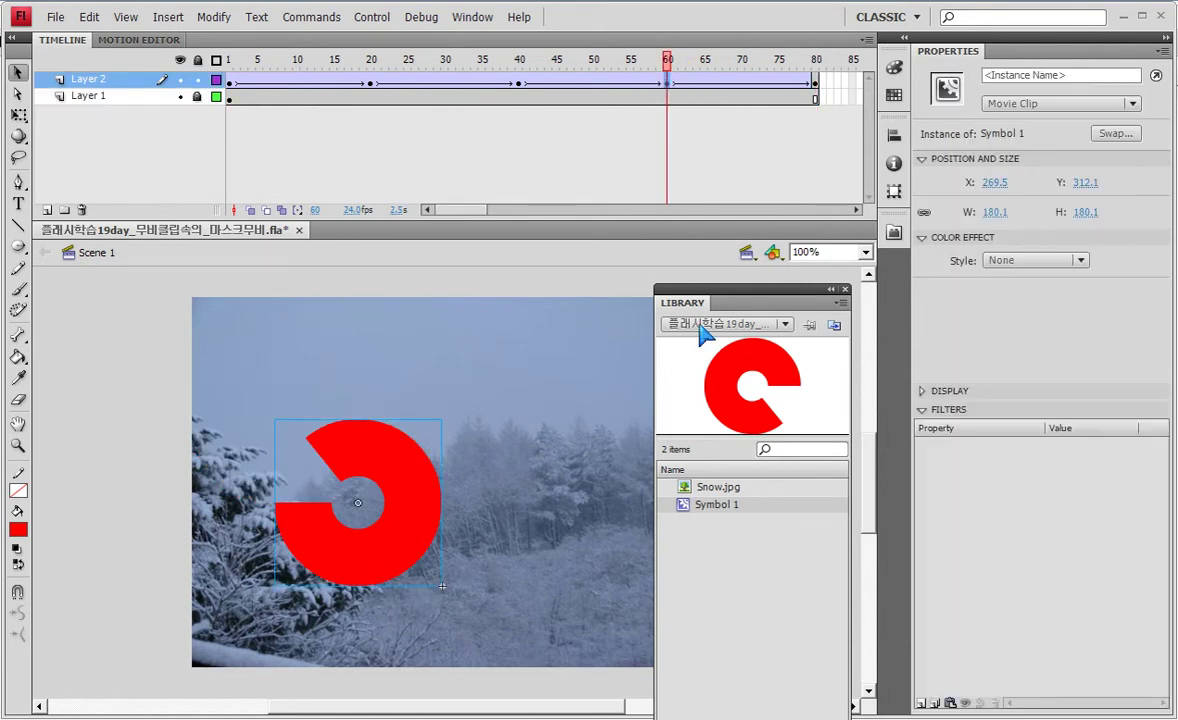
click(893, 136)
click(745, 167)
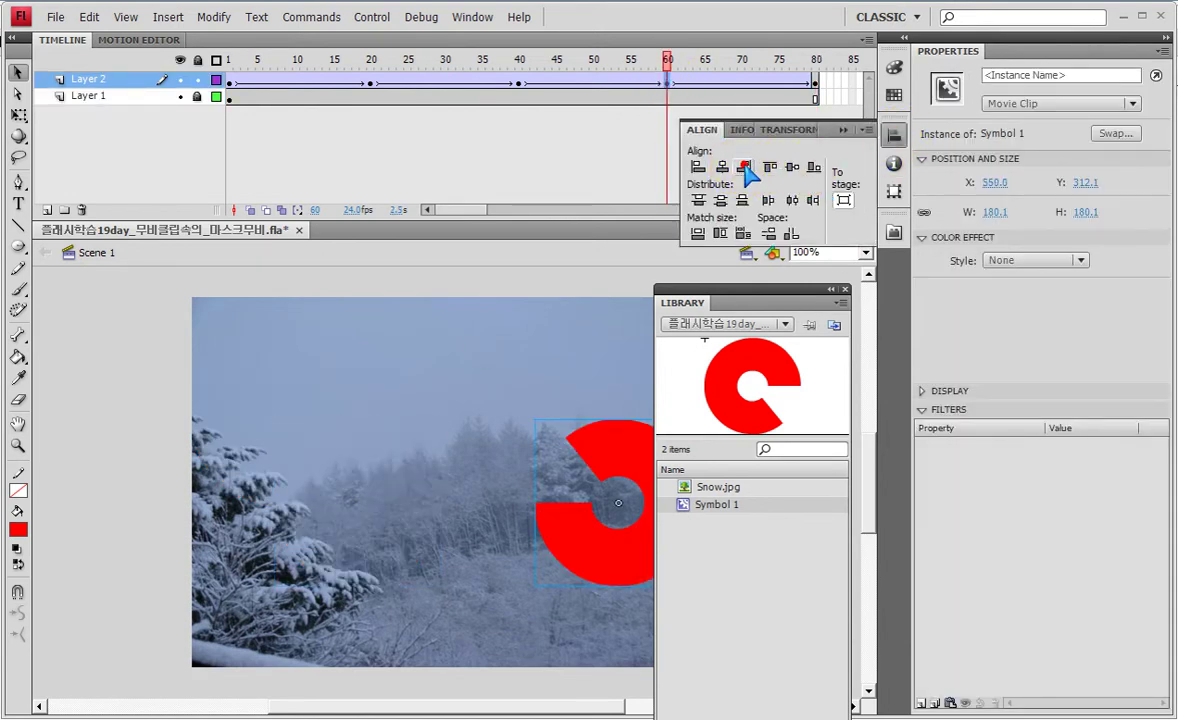
key(ctrl+Return)
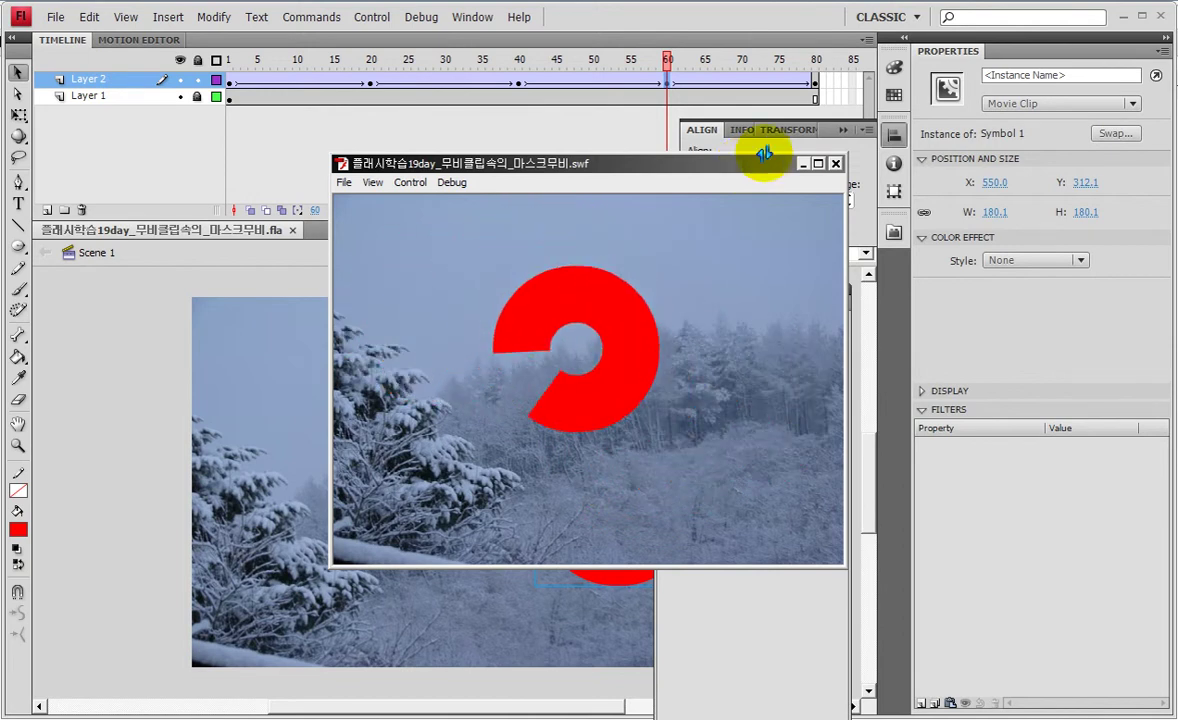
click(836, 163)
Try shifting the ring at frame 20 right to X 357.9, and return it to X 167.8.
click(545, 233)
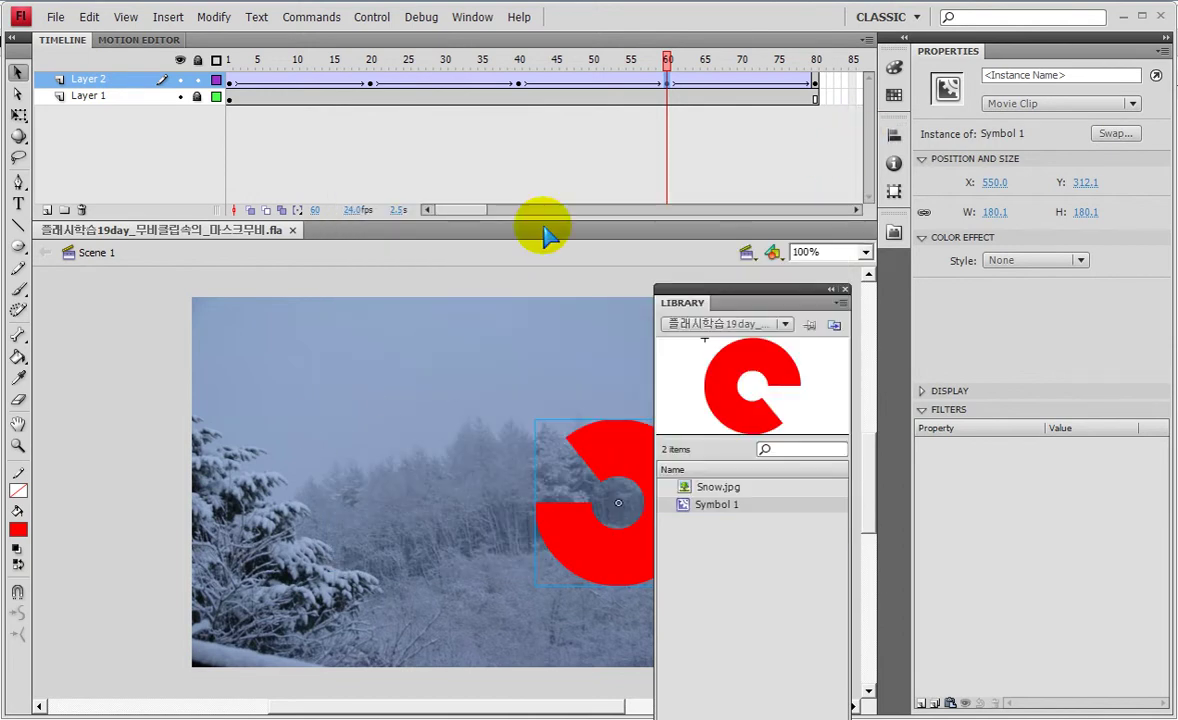
click(518, 83)
click(370, 84)
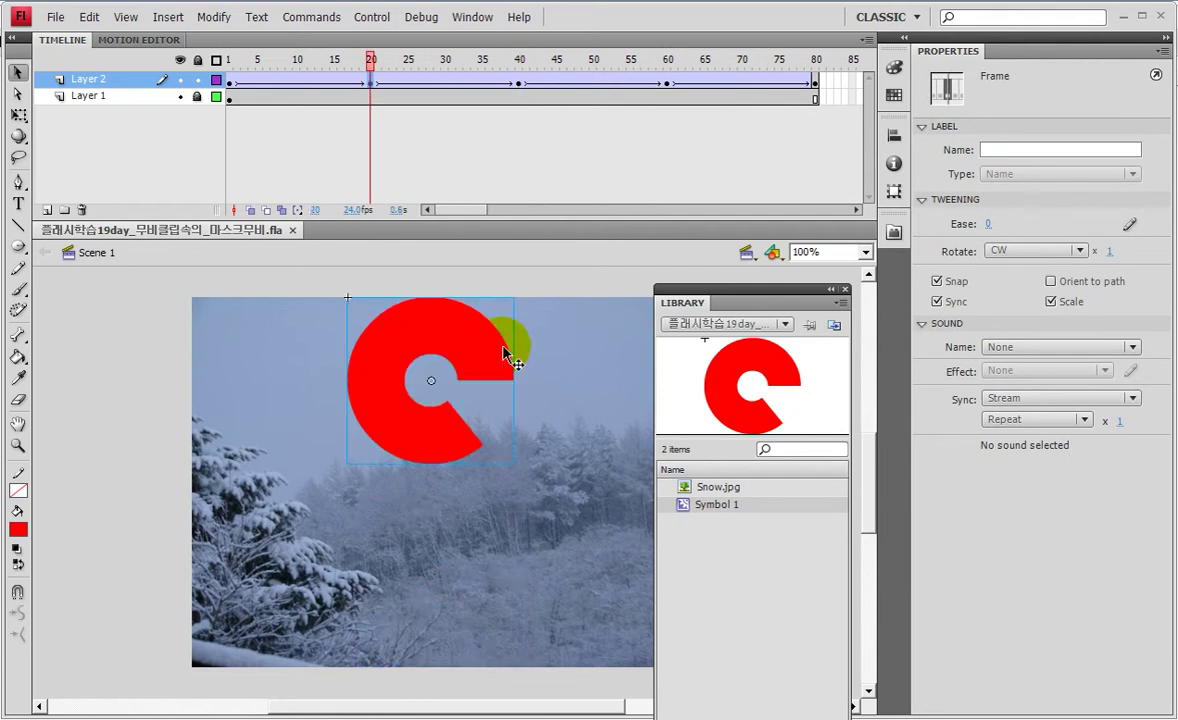
click(490, 350)
click(918, 166)
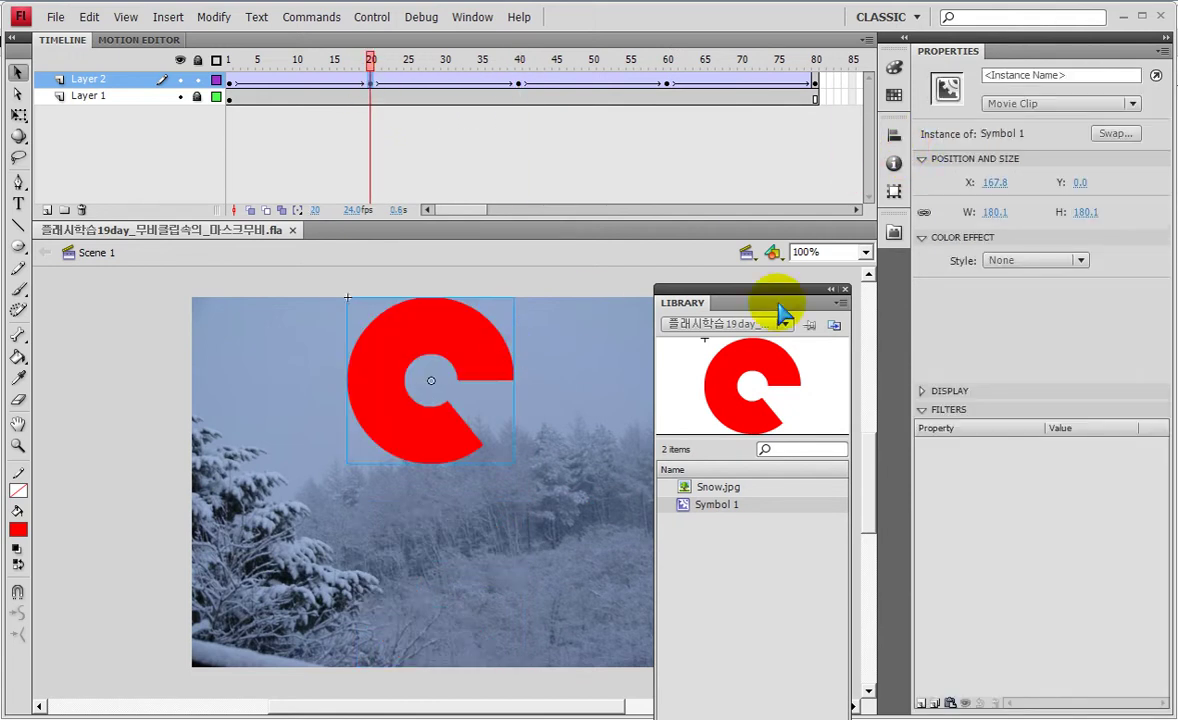
key(shift+Right)
key(shift+Right)
key(shift+Right)
key(shift+Right)
key(shift+Right)
key(shift+Right)
key(shift+Right)
key(shift+Right)
key(shift+Right)
key(shift+Right)
key(shift+Right)
key(shift+Right)
key(shift+Right)
key(shift+Right)
key(shift+Right)
key(shift+Right)
key(shift+Right)
key(shift+Right)
key(shift+Right)
key(shift+Right)
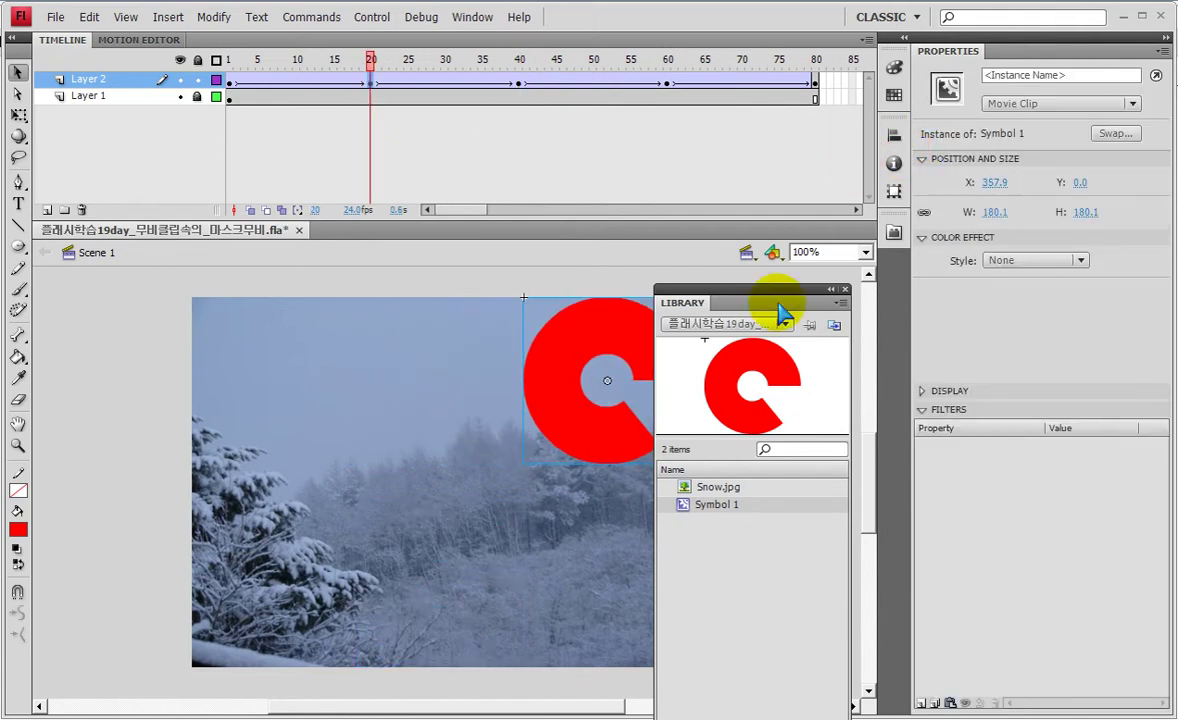
key(shift+Left)
key(shift+Left)
key(shift+Left)
key(shift+Left)
key(shift+Left)
key(shift+Left)
key(shift+Left)
key(shift+Left)
key(shift+Left)
key(shift+Left)
key(shift+Left)
key(shift+Left)
key(shift+Left)
key(shift+Left)
key(shift+Left)
key(shift+Left)
key(shift+Left)
key(shift+Left)
key(shift+Left)
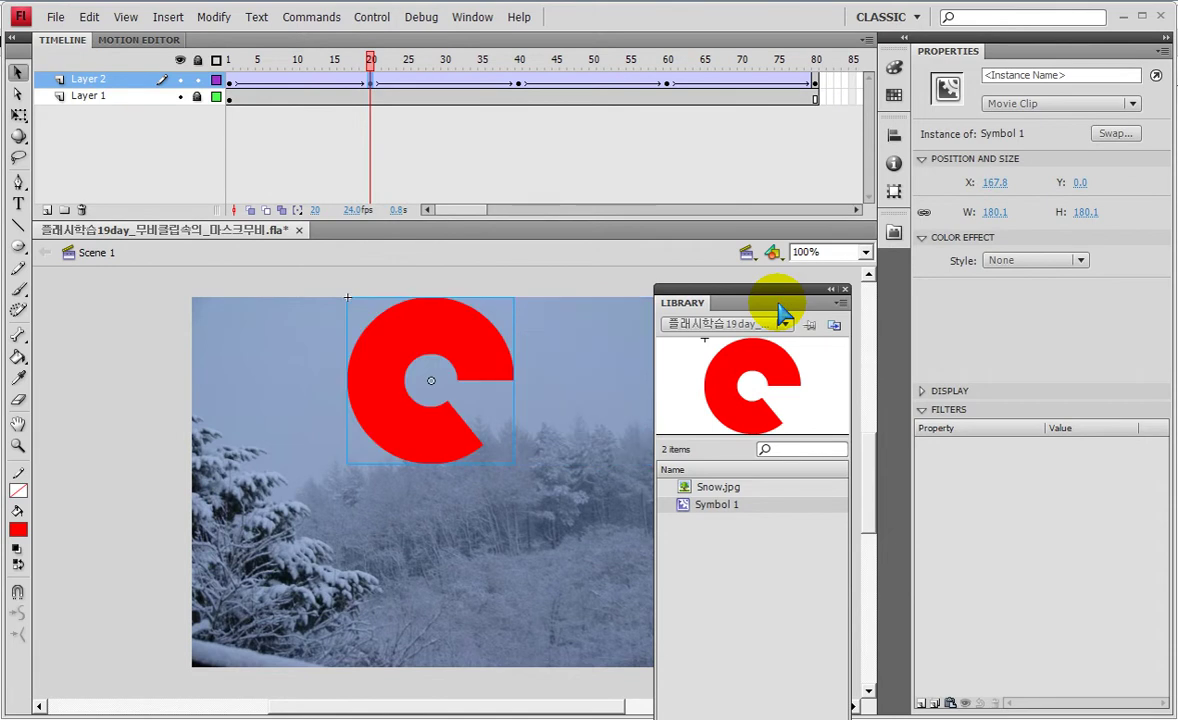
Shift the ring at frame 20 right to X 317.9 and test the movie.
key(shift+Right)
key(shift+Right)
key(shift+Right)
key(shift+Right)
key(shift+Right)
key(shift+Right)
key(shift+Right)
key(shift+Right)
key(shift+Right)
key(shift+Right)
key(shift+Right)
key(shift+Right)
key(shift+Right)
key(shift+Right)
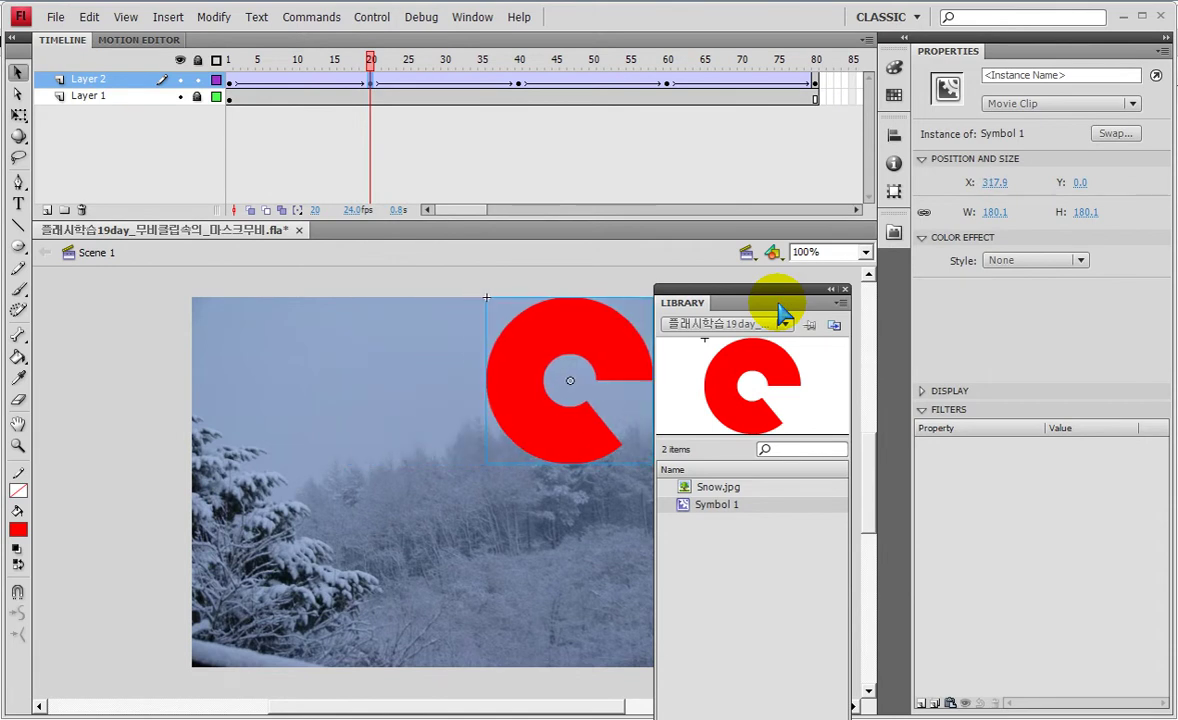
key(ctrl+Return)
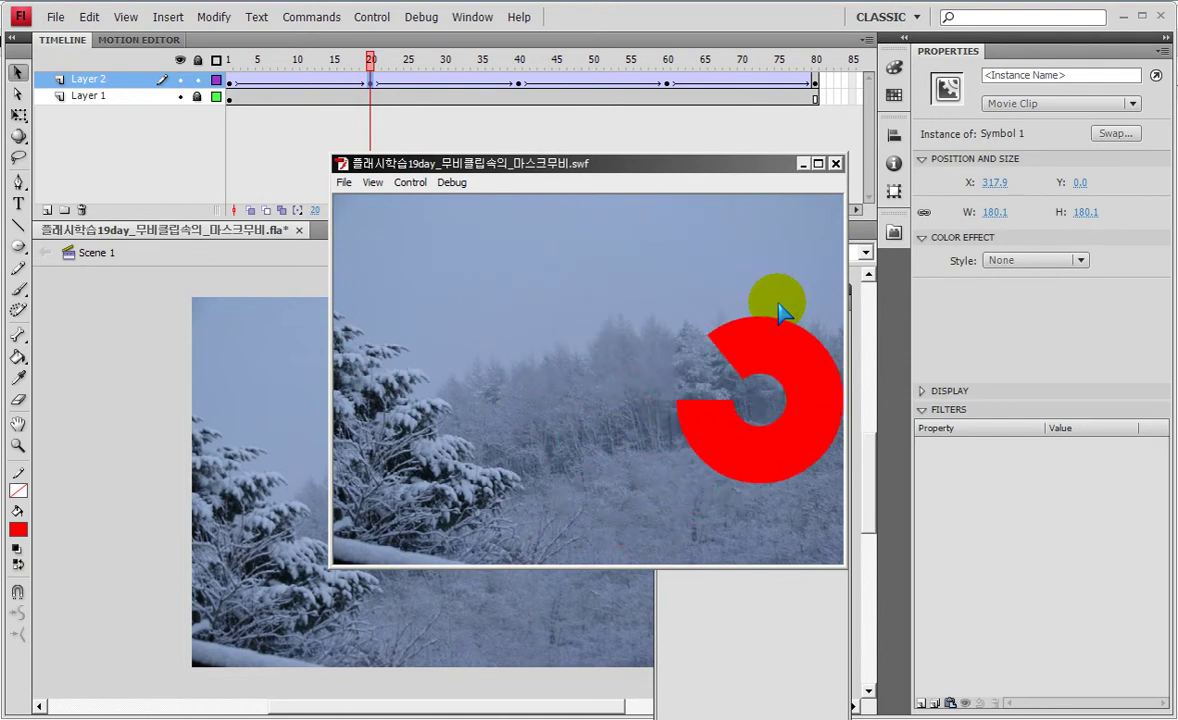
click(836, 163)
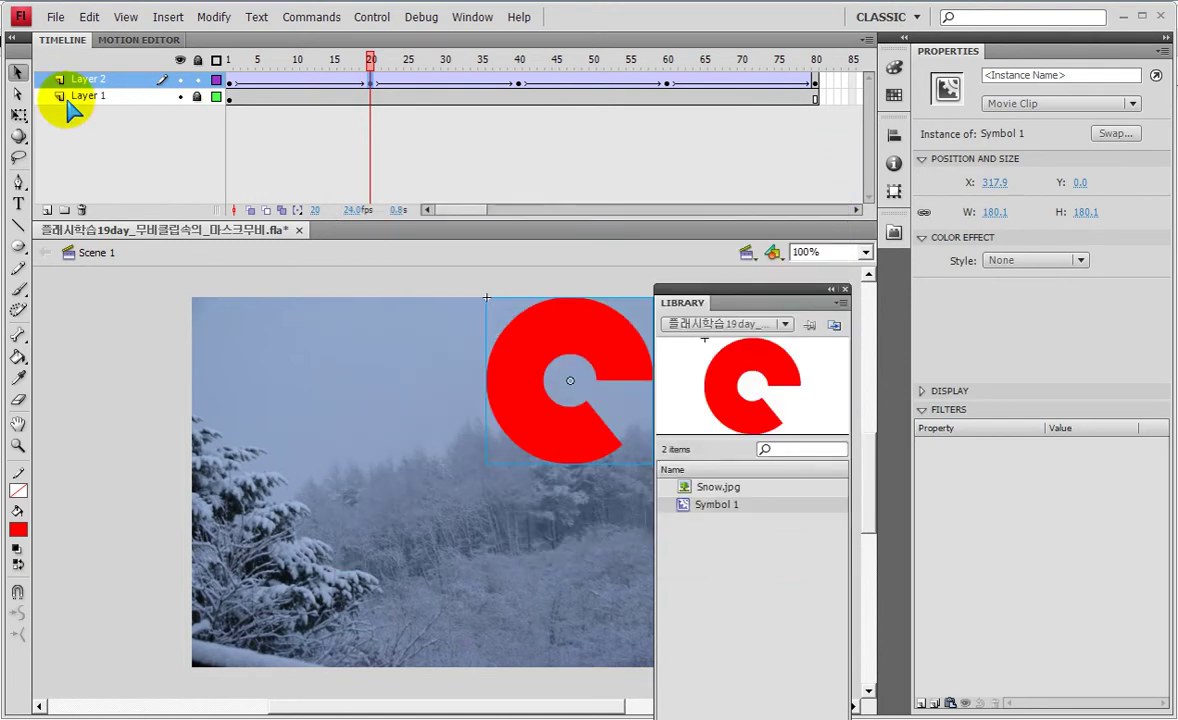
Turn Layer 2 into a mask over Layer 1, test the movie and close the preview.
right_click(97, 84)
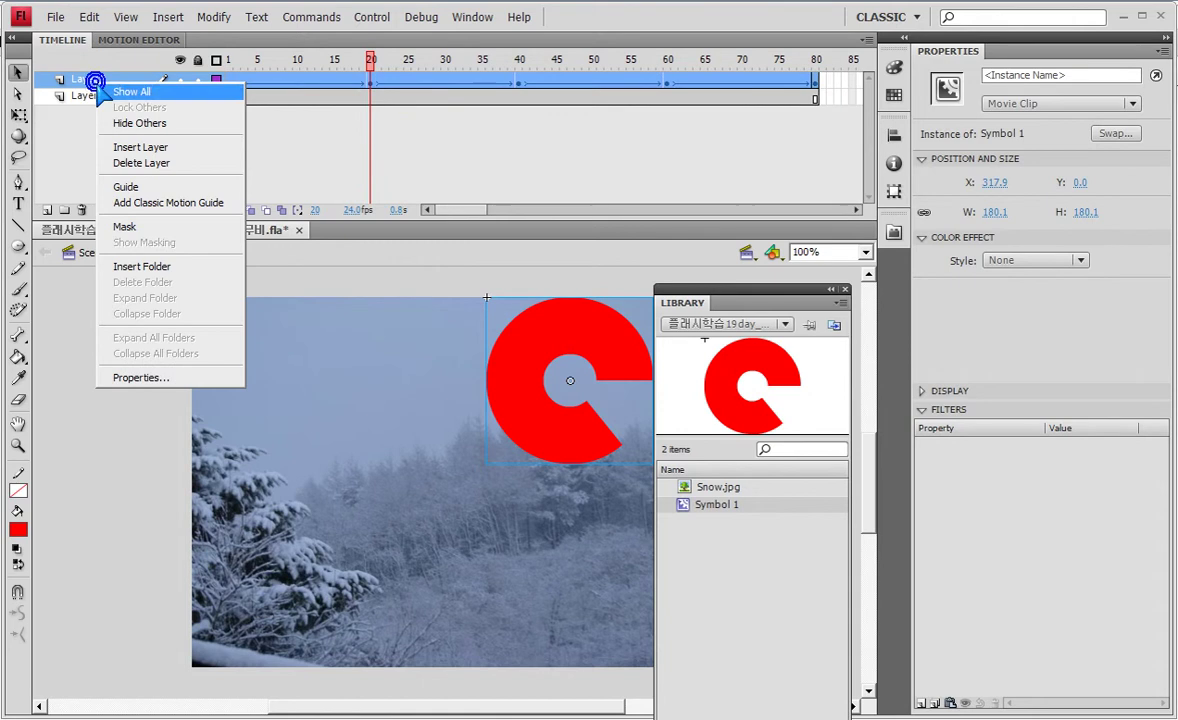
click(125, 228)
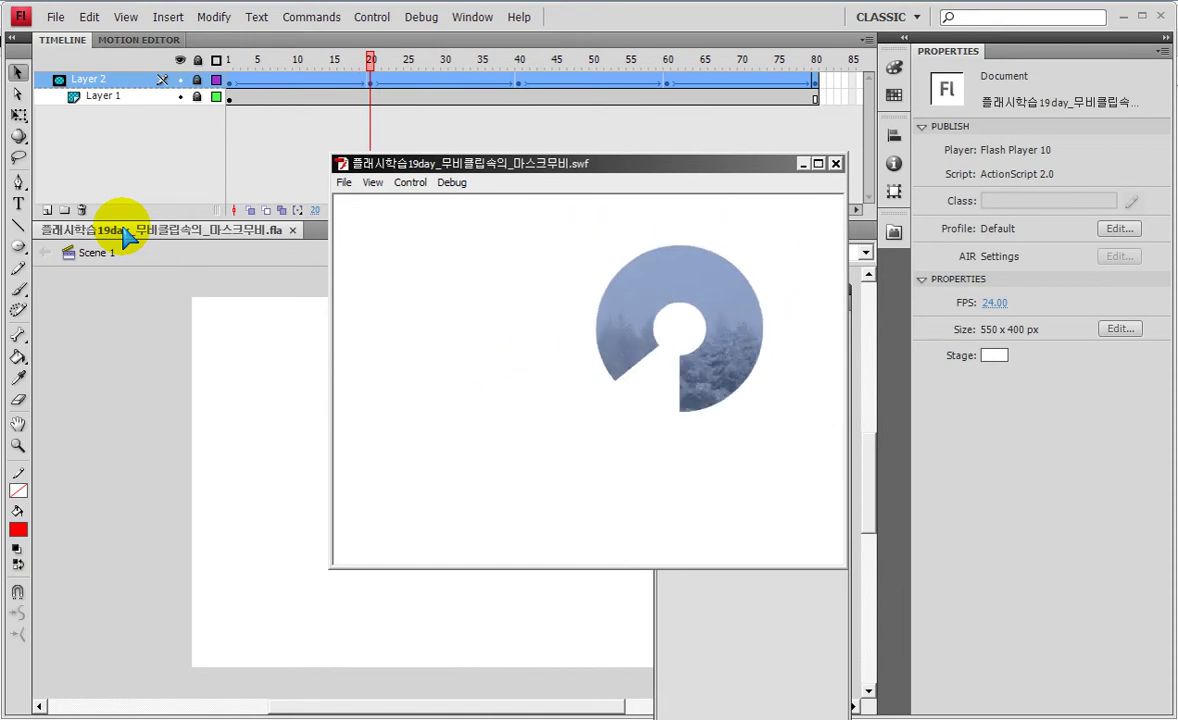
click(835, 163)
click(718, 487)
click(722, 505)
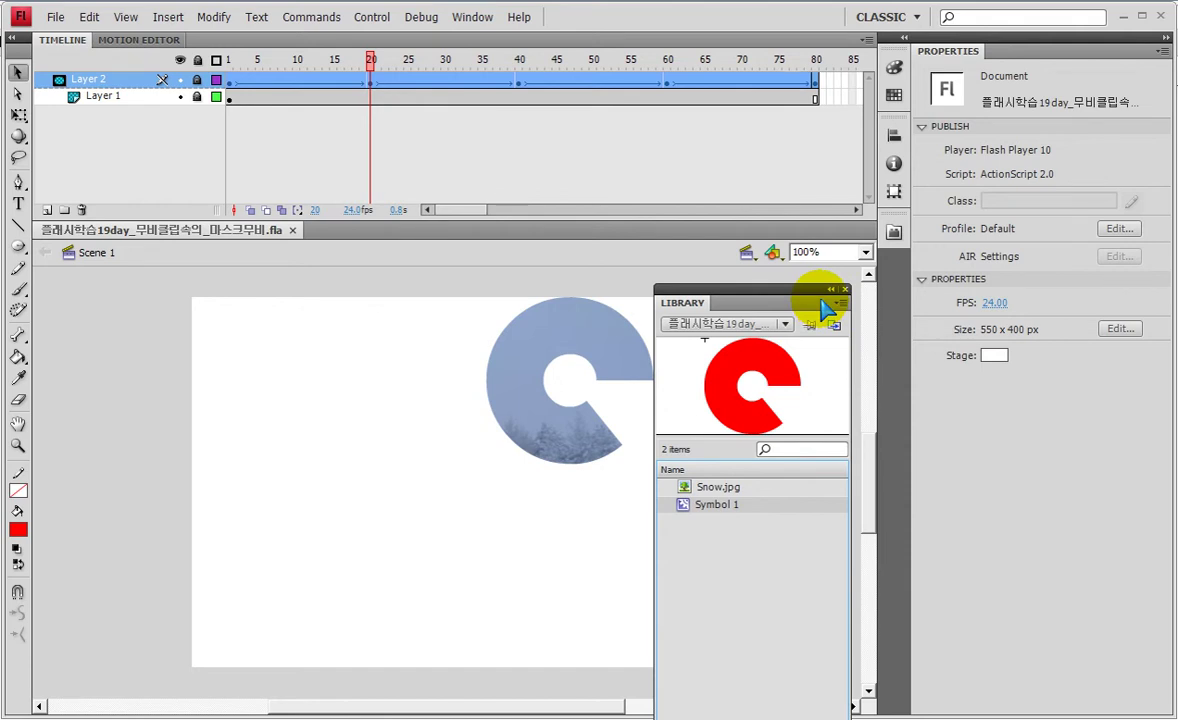
Cut frames 1 to 80 of both Layer 1 and Layer 2 in Scene 1.
mouse_move(228, 80)
mouse_down()
mouse_move(185, 80)
mouse_move(232, 88)
mouse_up()
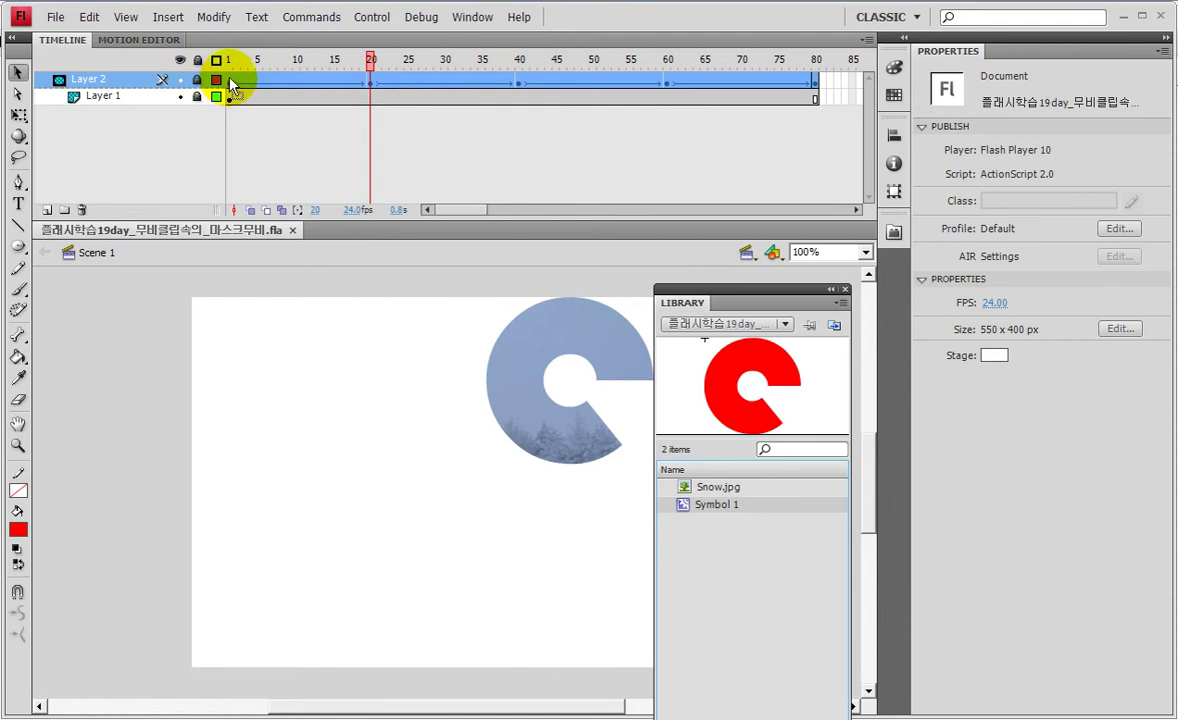
click(231, 82)
click(815, 97)
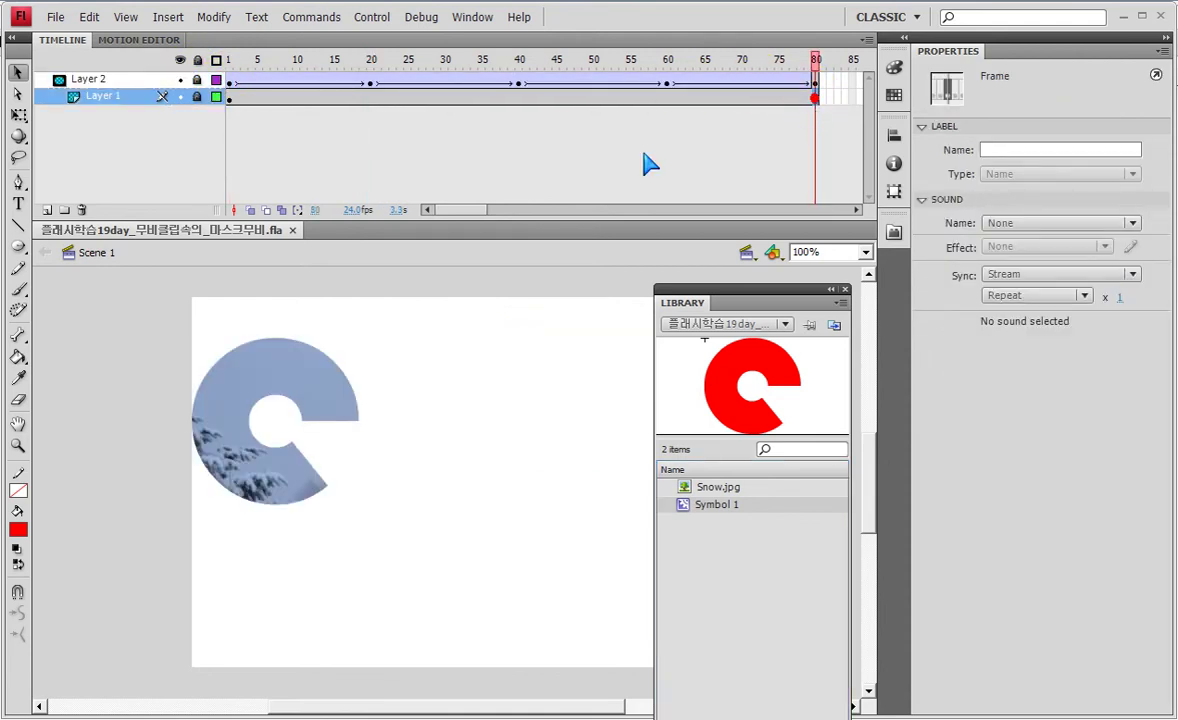
click(248, 93)
click(228, 82)
drag(231, 80, 805, 113)
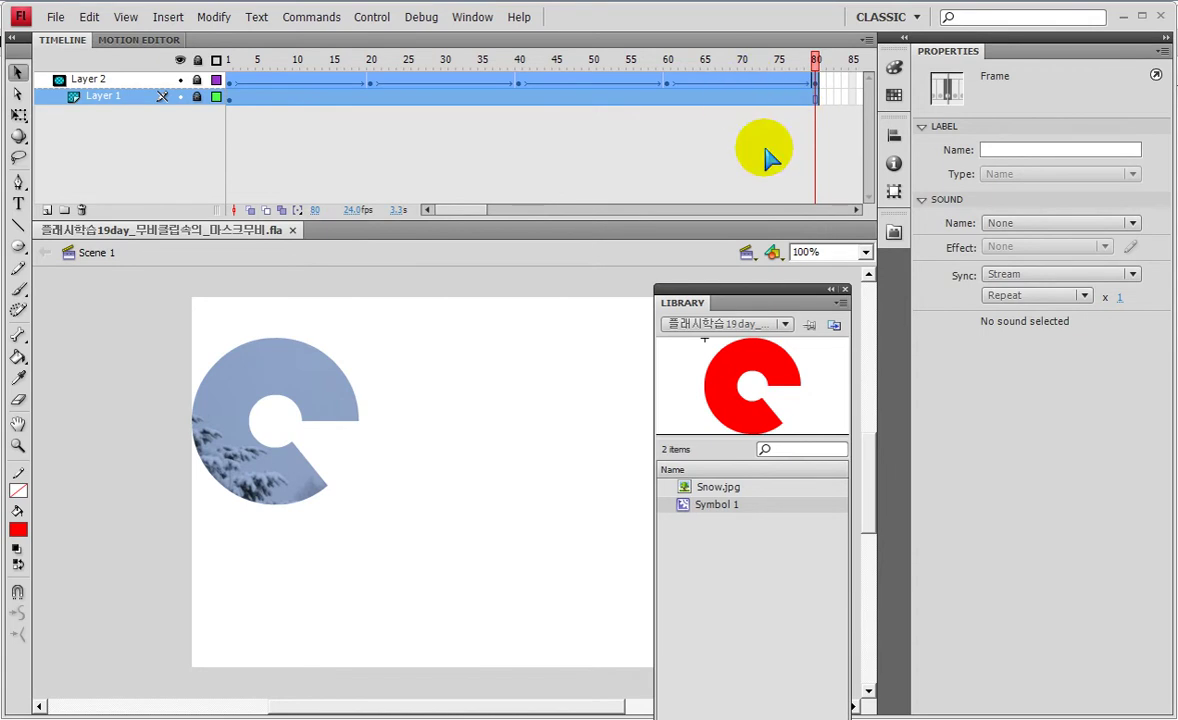
click(145, 97)
drag(152, 105, 240, 108)
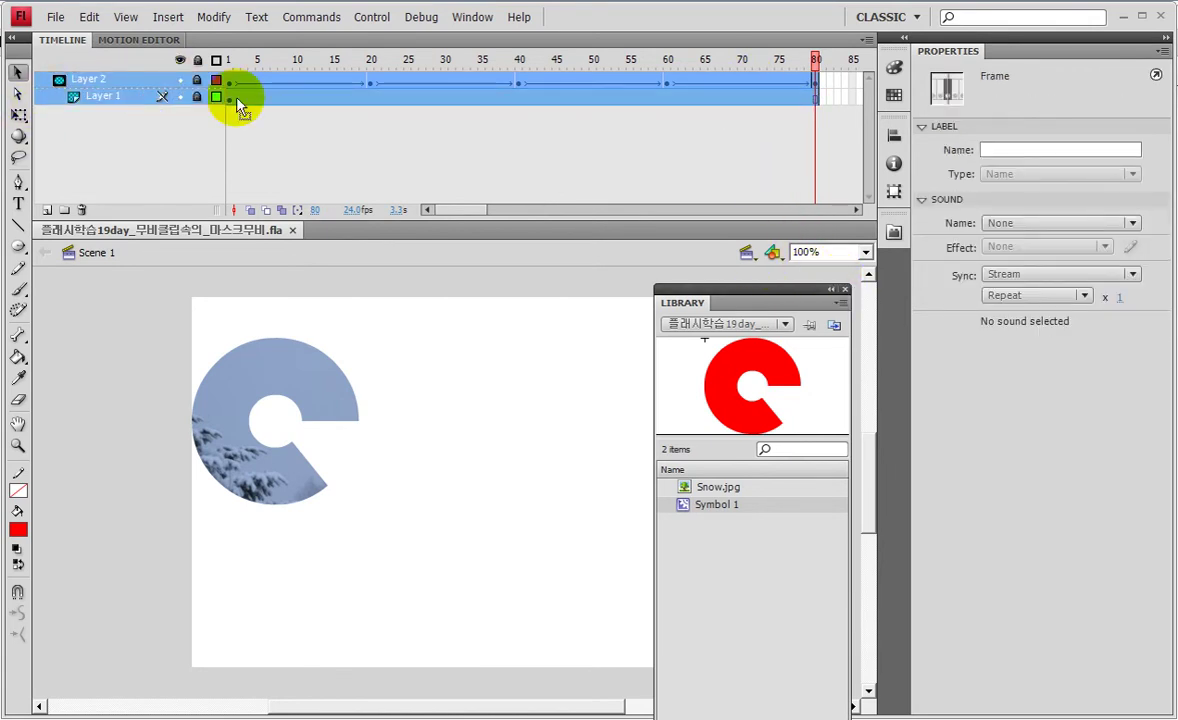
right_click(587, 95)
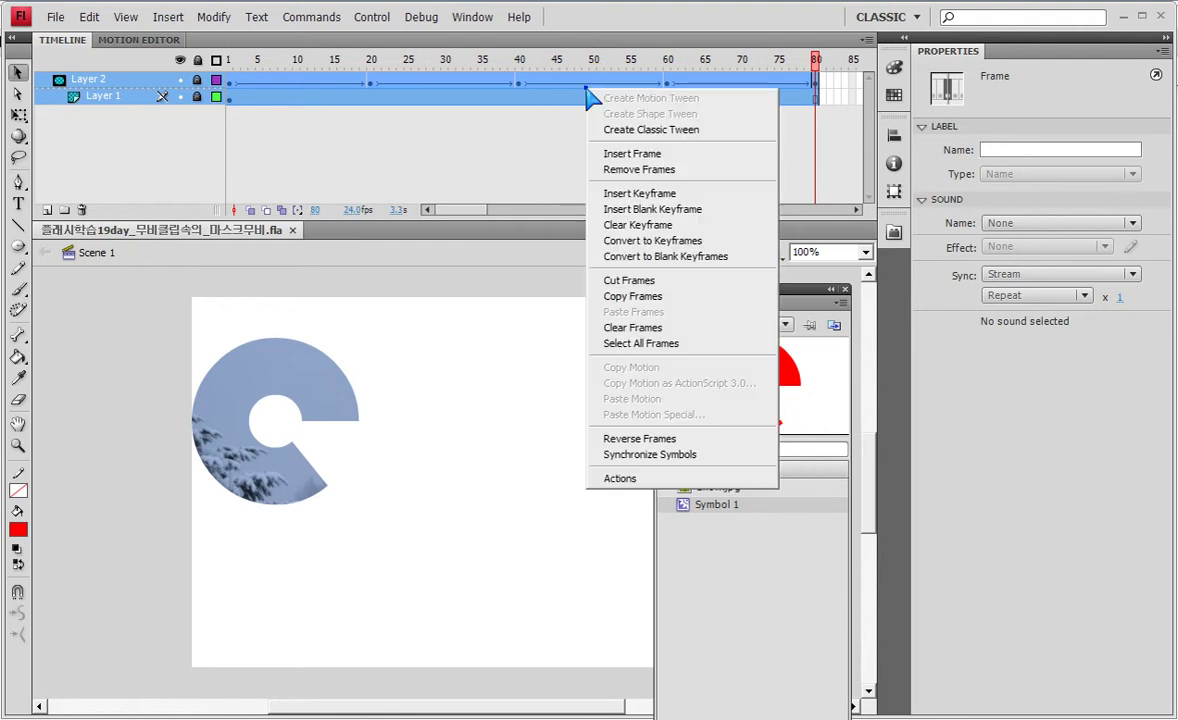
click(610, 281)
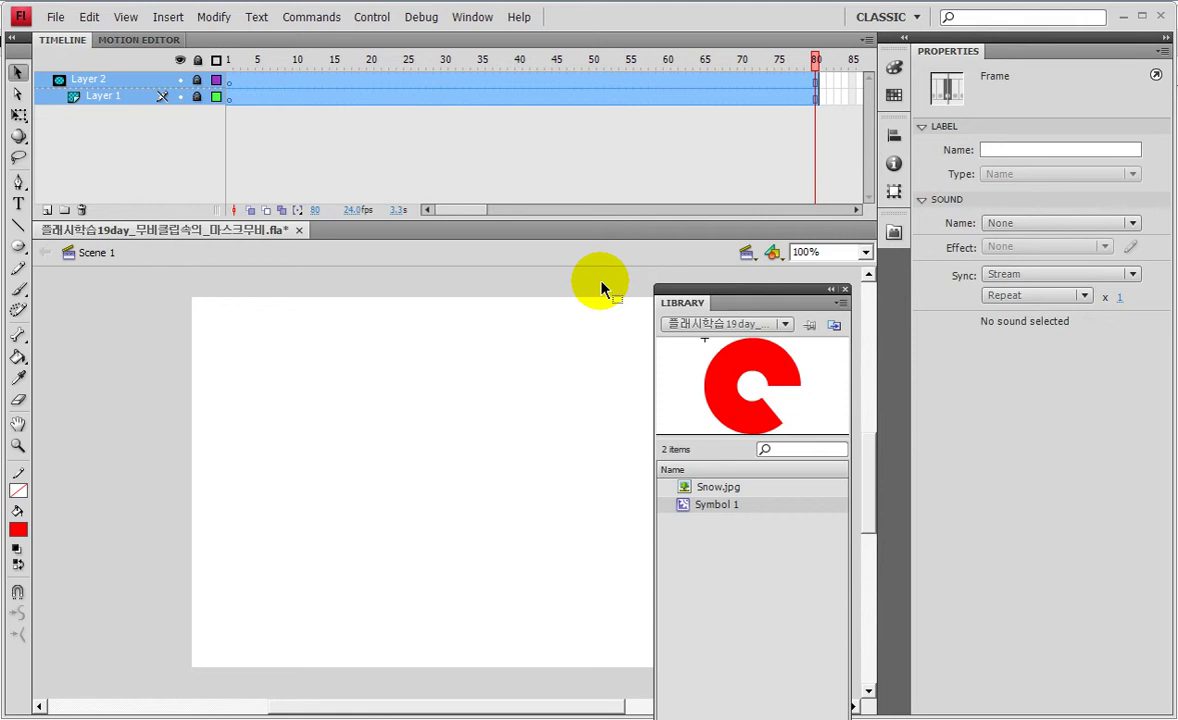
click(339, 316)
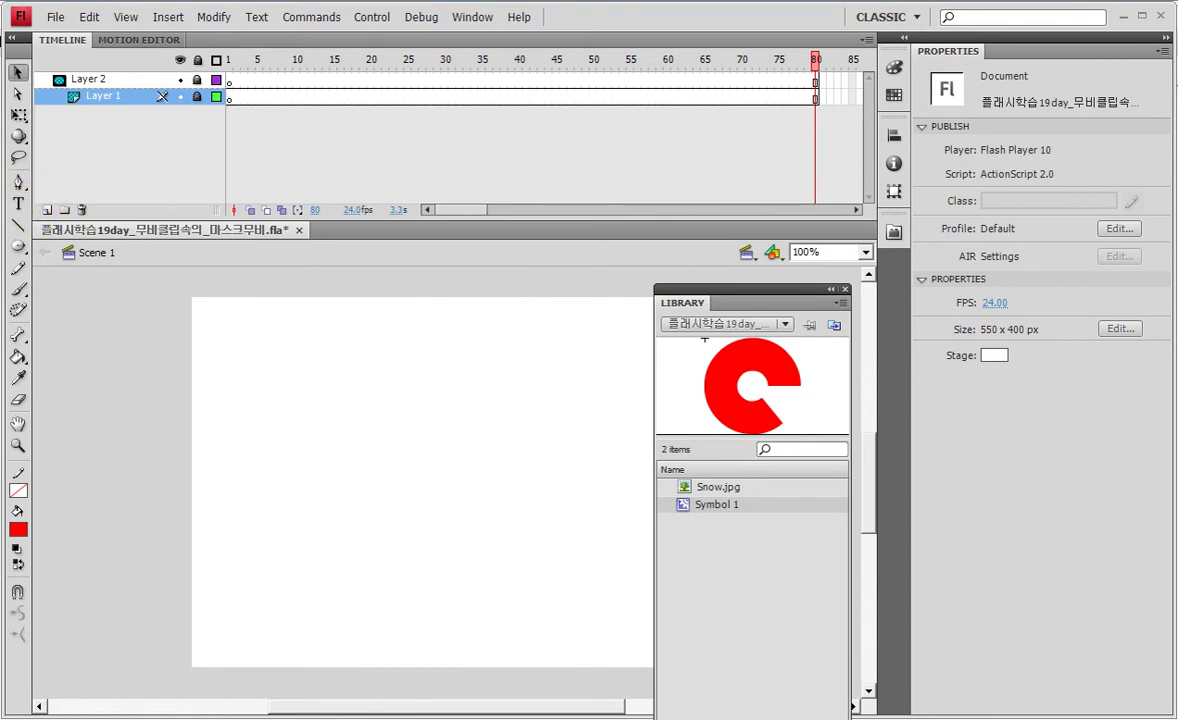
click(226, 18)
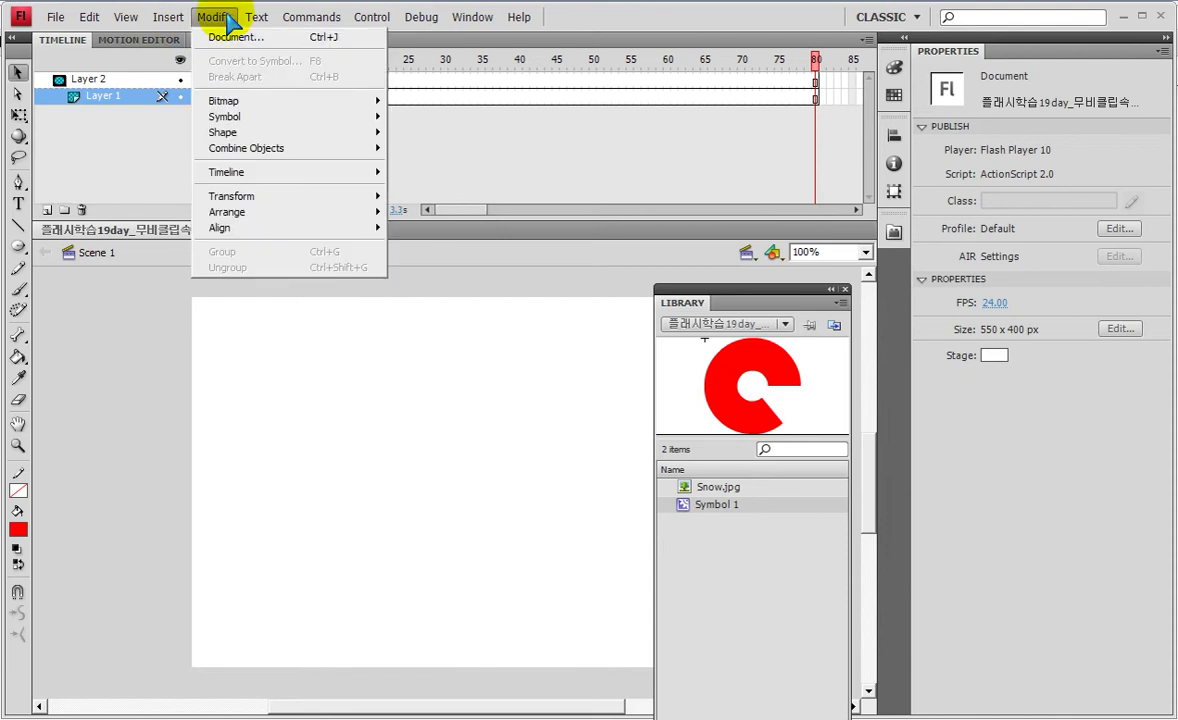
mouse_move(166, 20)
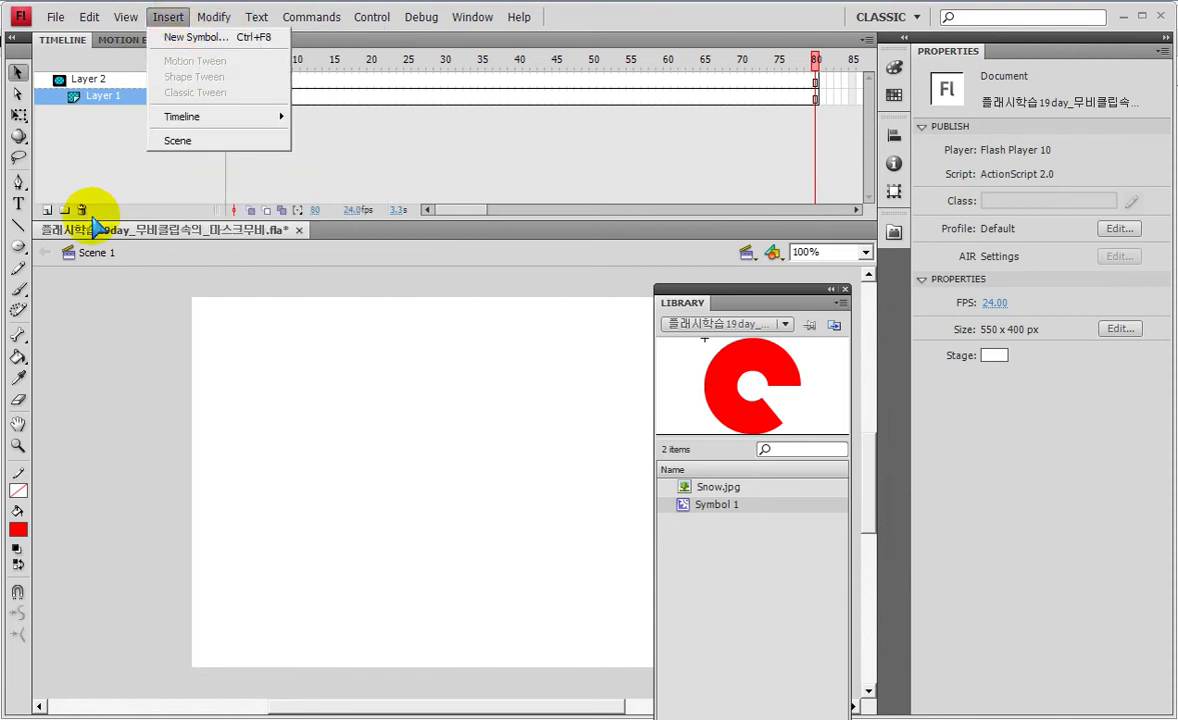
click(237, 348)
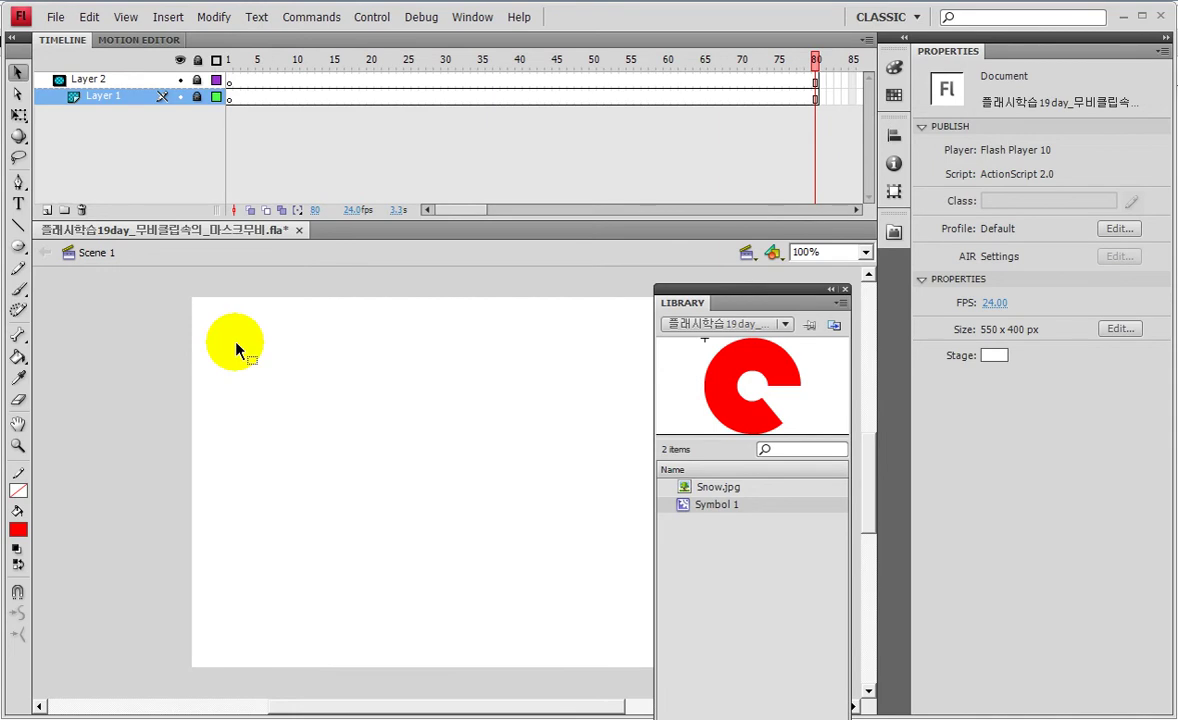
key(shift+F8)
key(ctrl+F8)
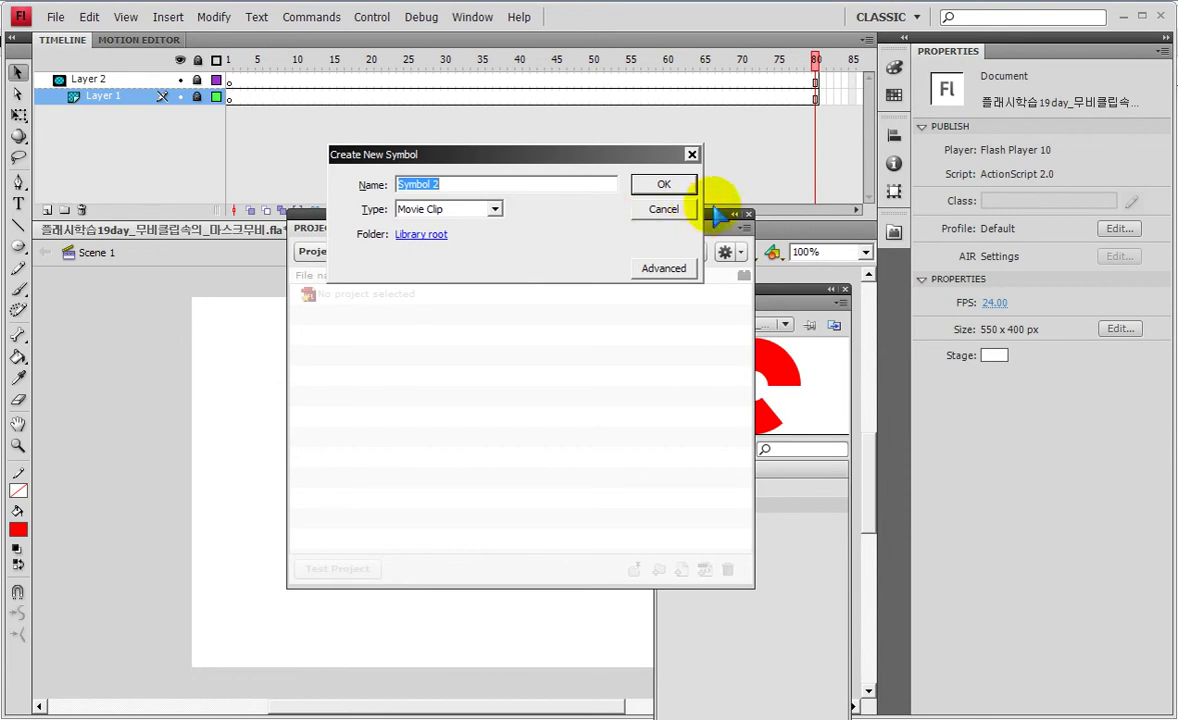
click(664, 209)
key(shift+F8)
click(338, 358)
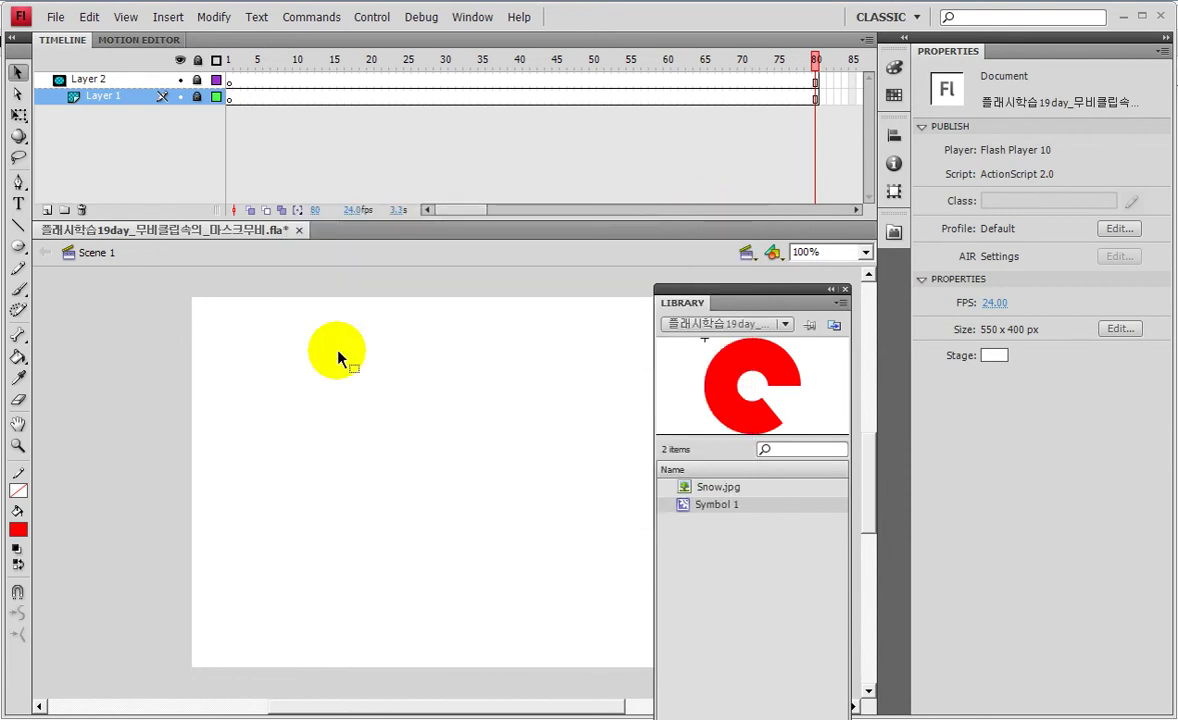
click(288, 386)
key(ctrl+F8)
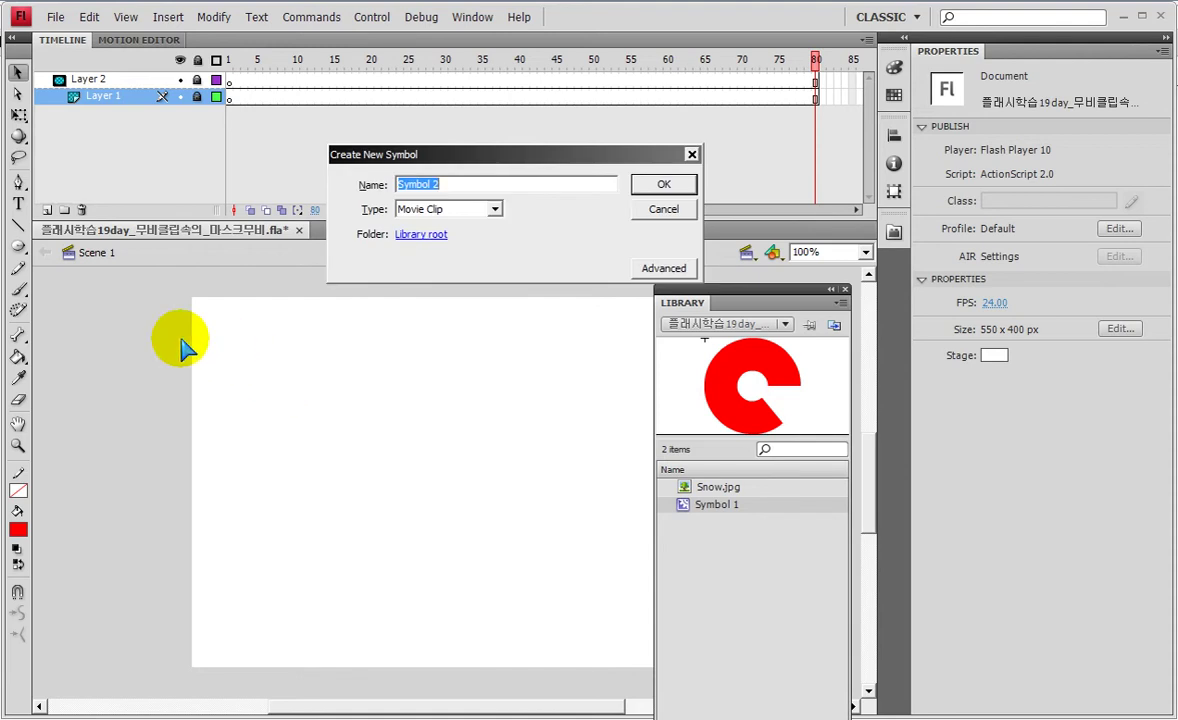
click(684, 211)
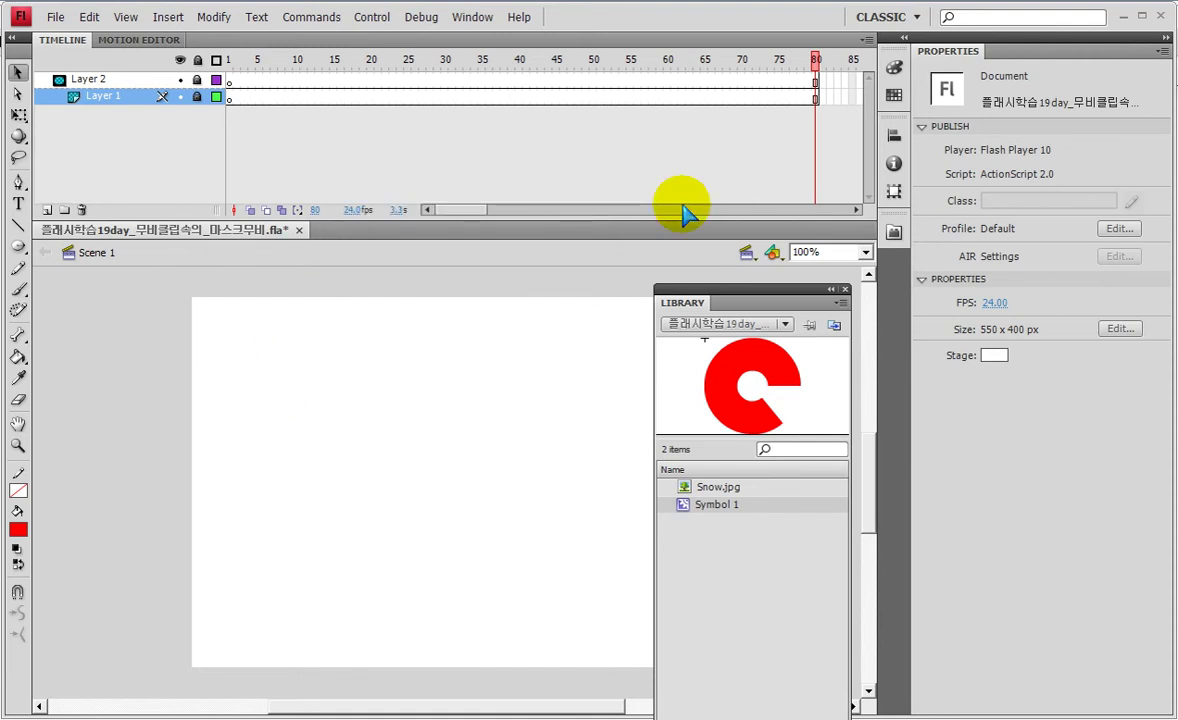
Create a new movie clip symbol named 무비 and reset the Classic workspace.
key(ctrl+F8)
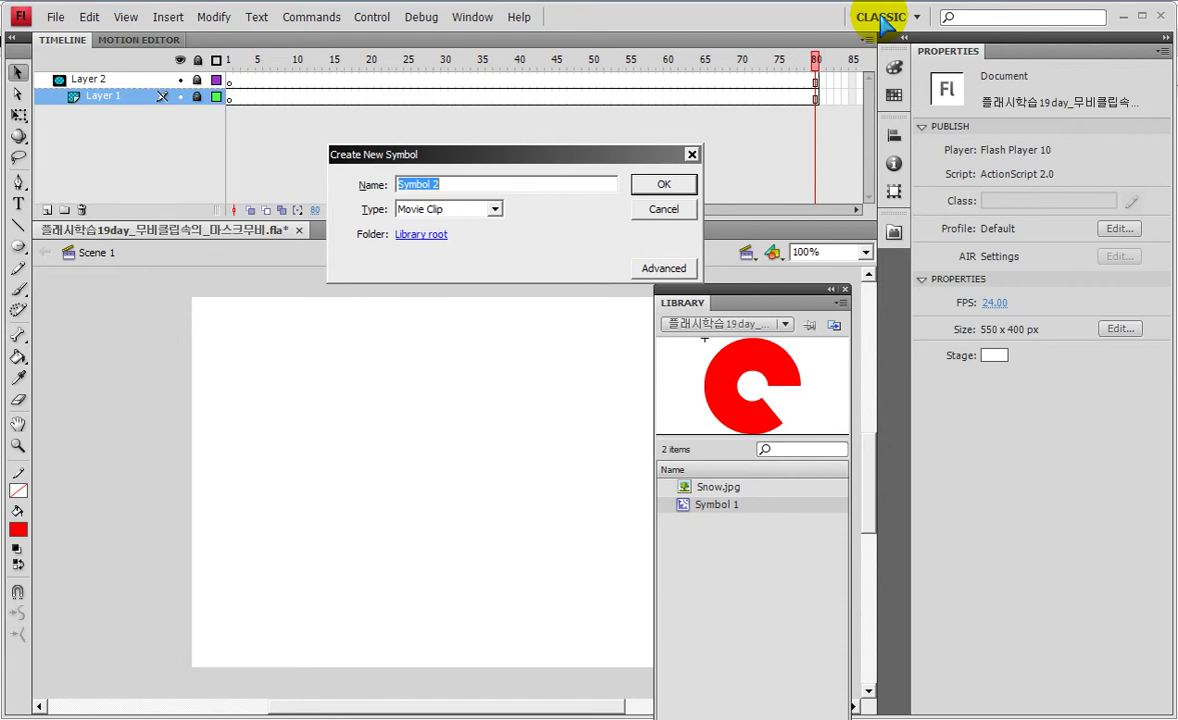
text(무비)
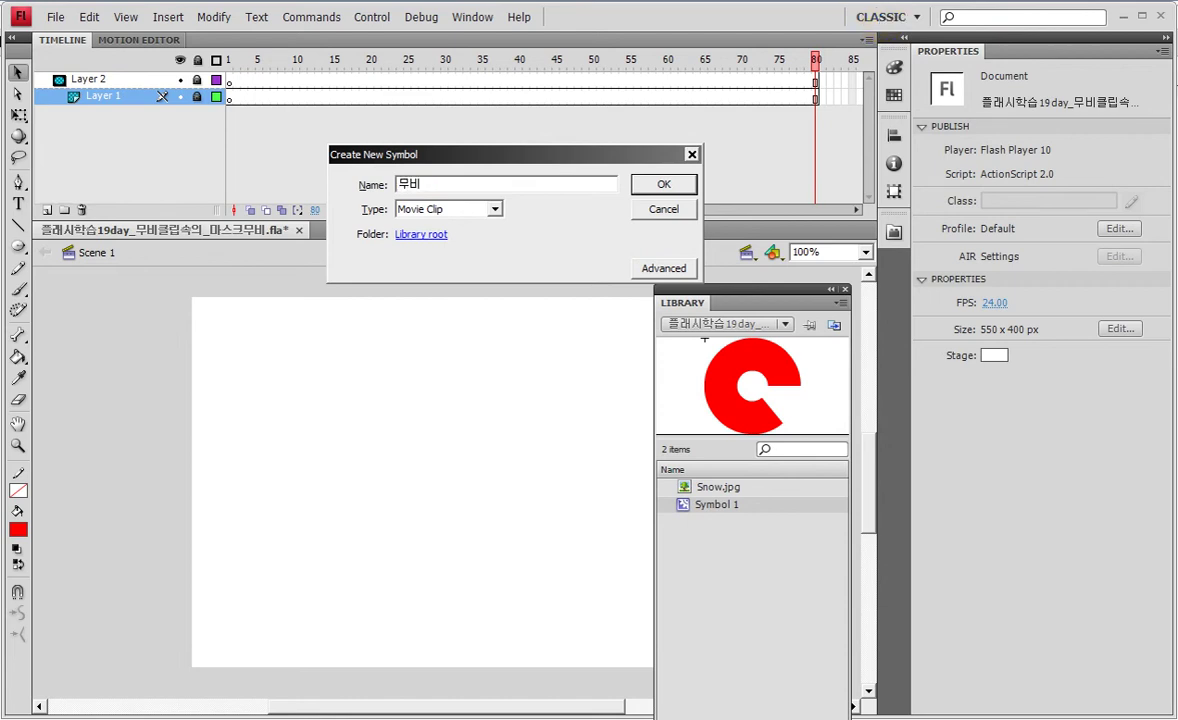
click(679, 183)
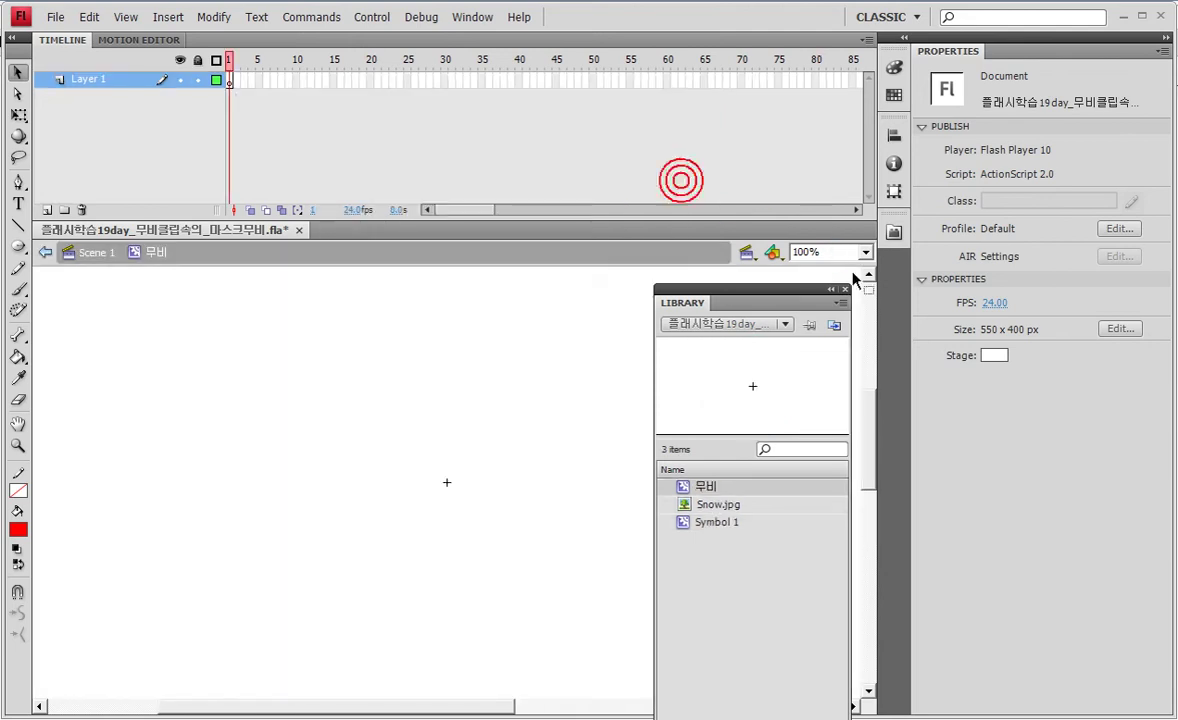
click(880, 18)
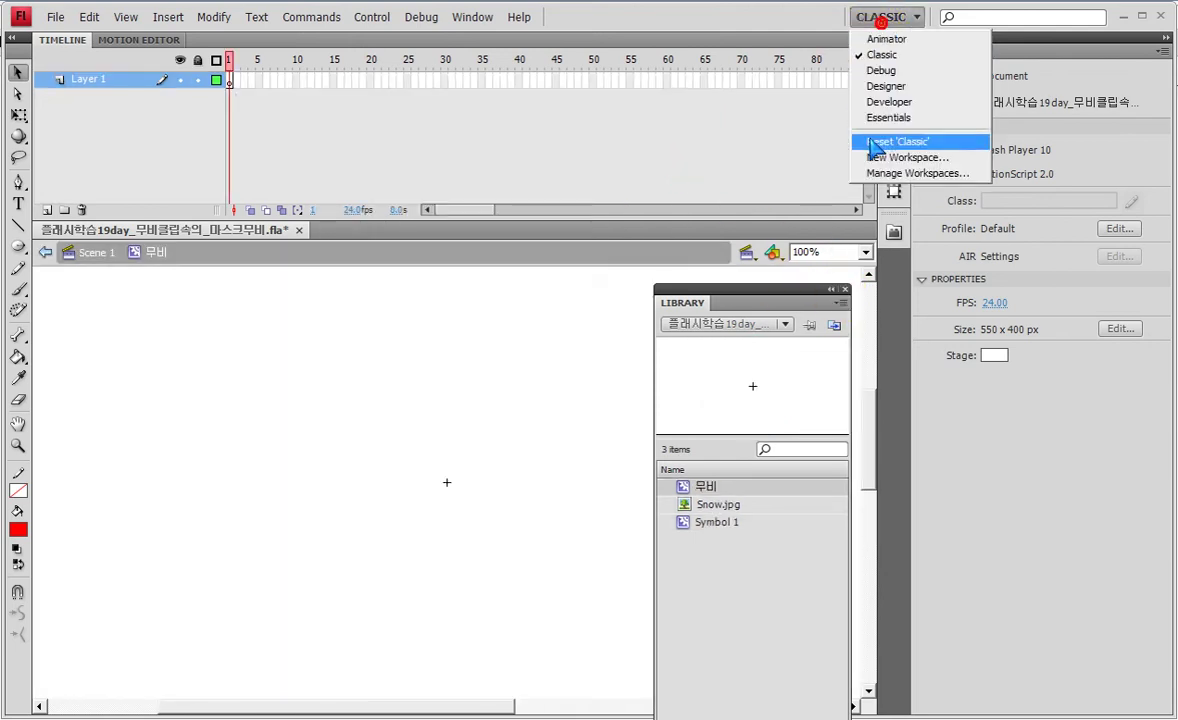
click(895, 142)
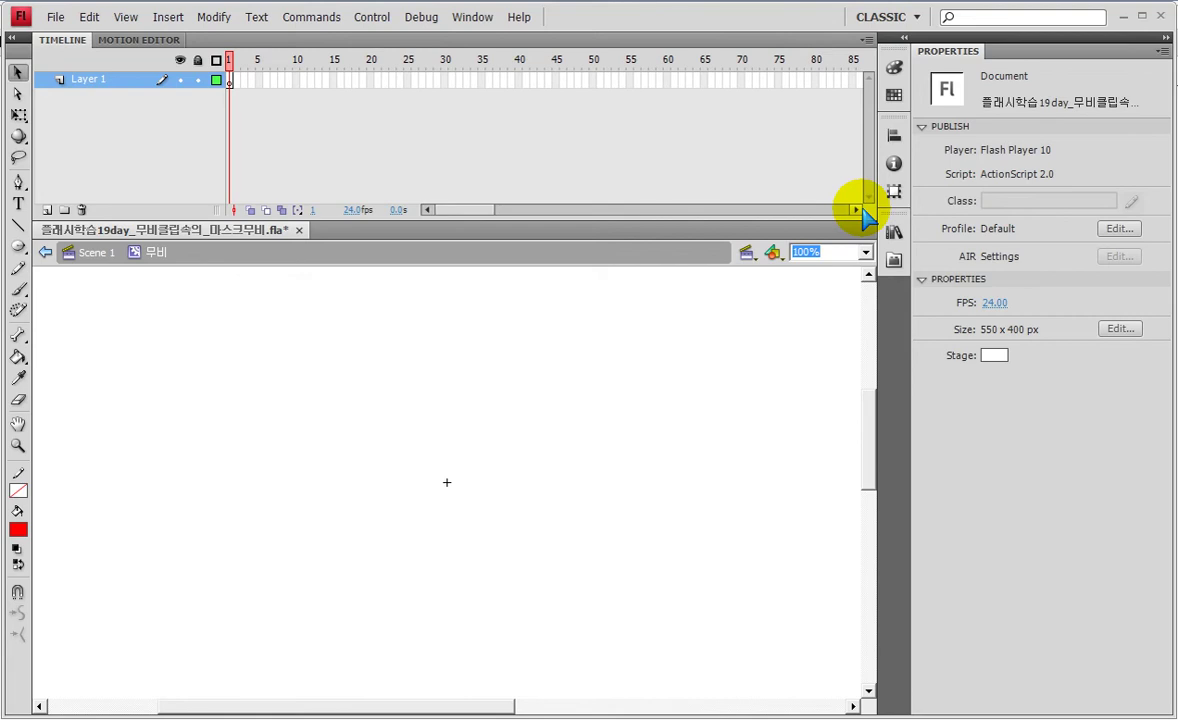
Paste the cut frames at frame 1 of the 무비 movie clip and return to Scene 1.
click(229, 85)
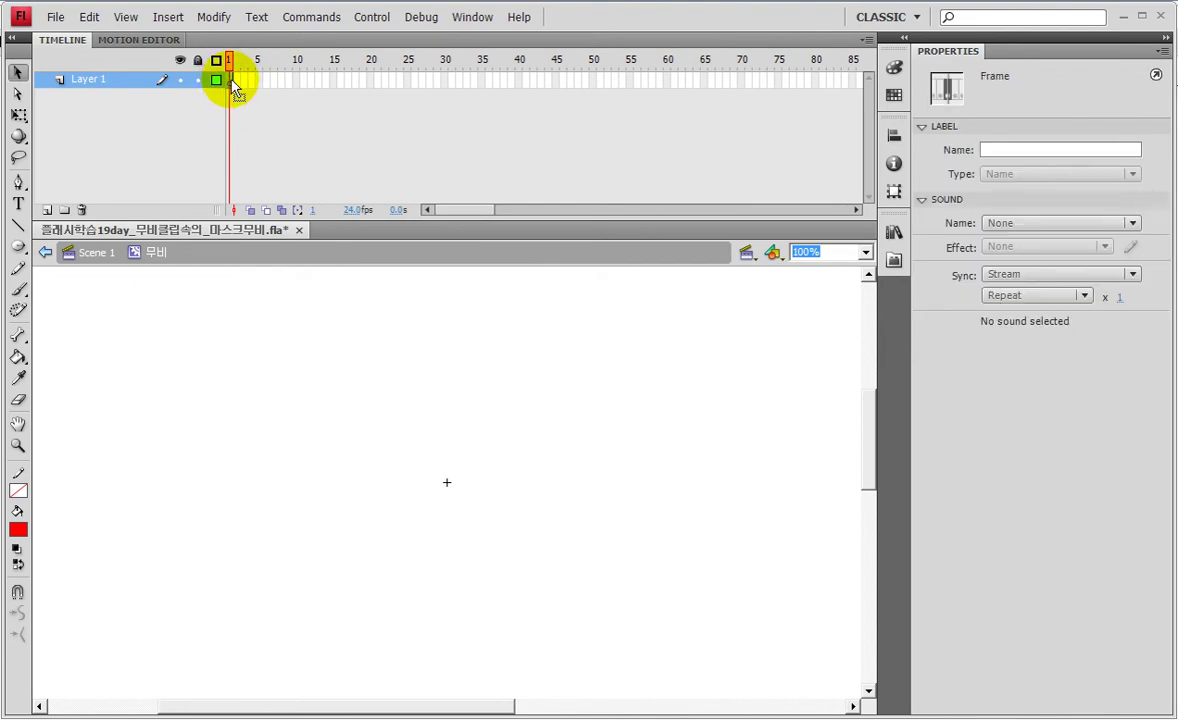
right_click(229, 81)
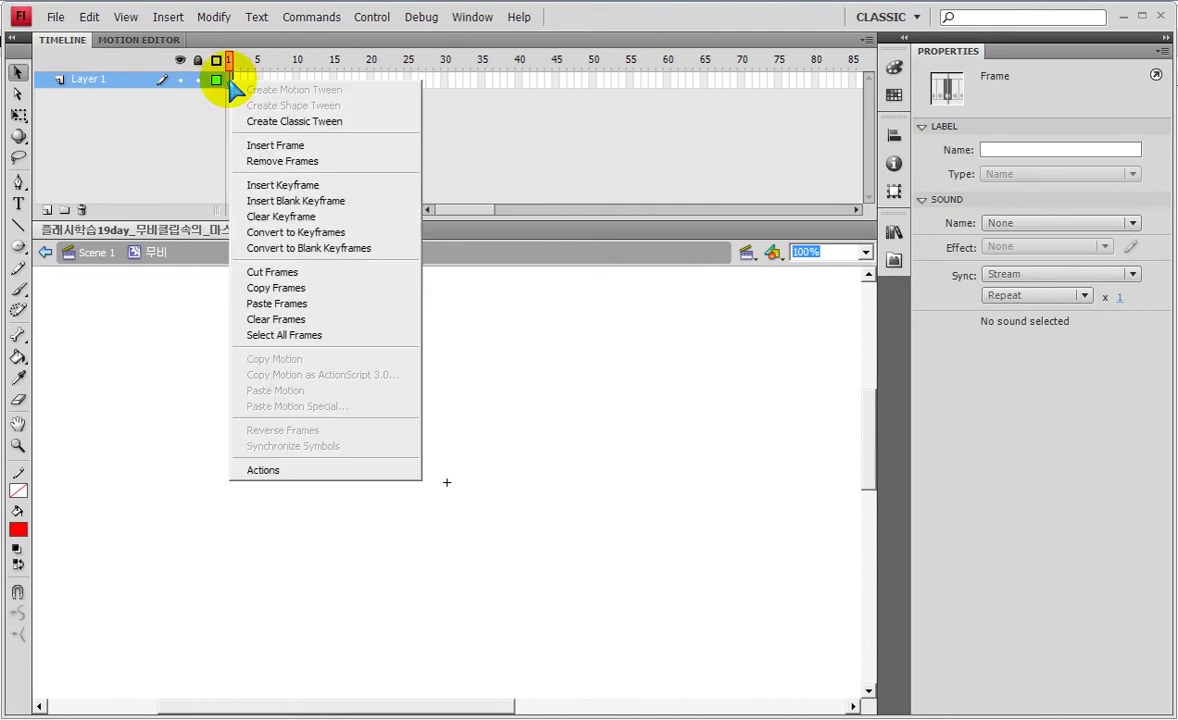
click(279, 304)
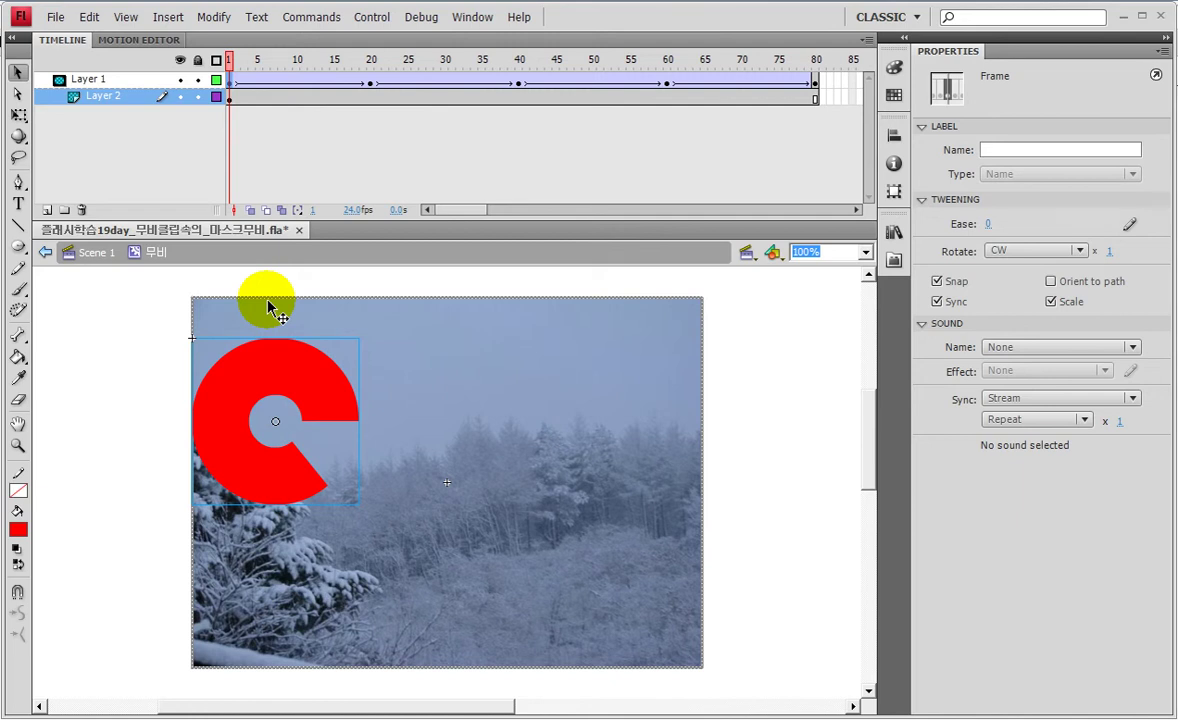
click(100, 253)
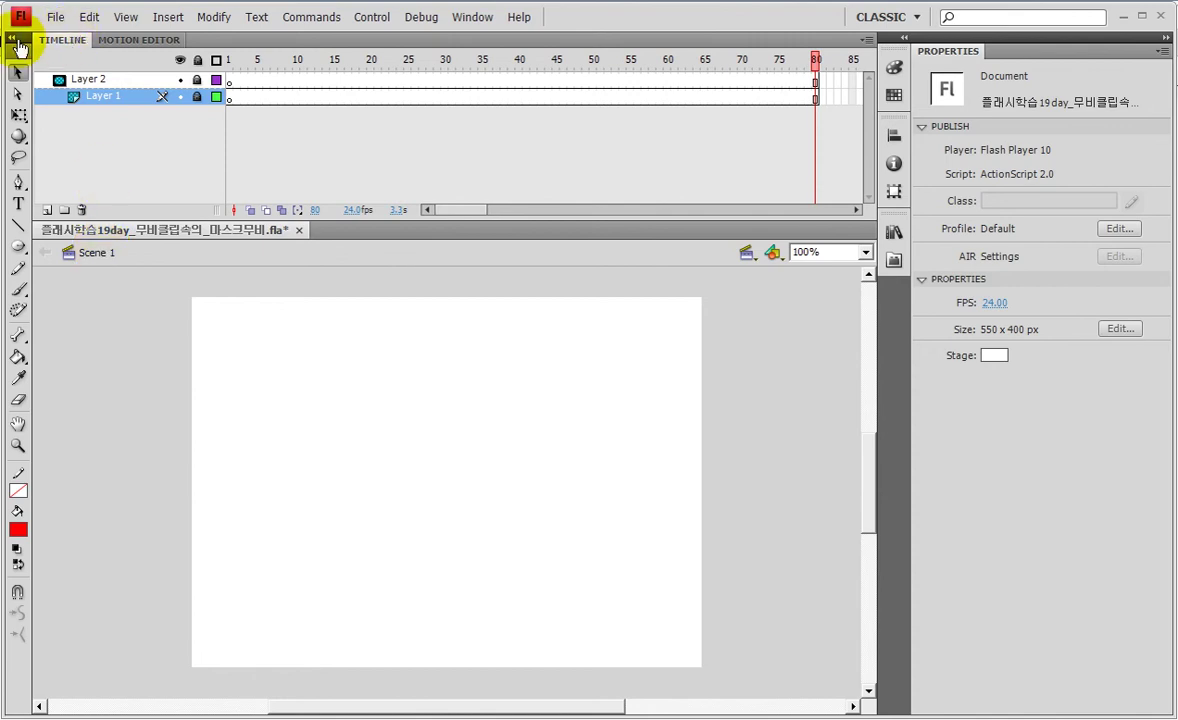
Delete Layer 2 from Scene 1 and reduce Layer 1 to a single empty, unlocked frame.
click(82, 81)
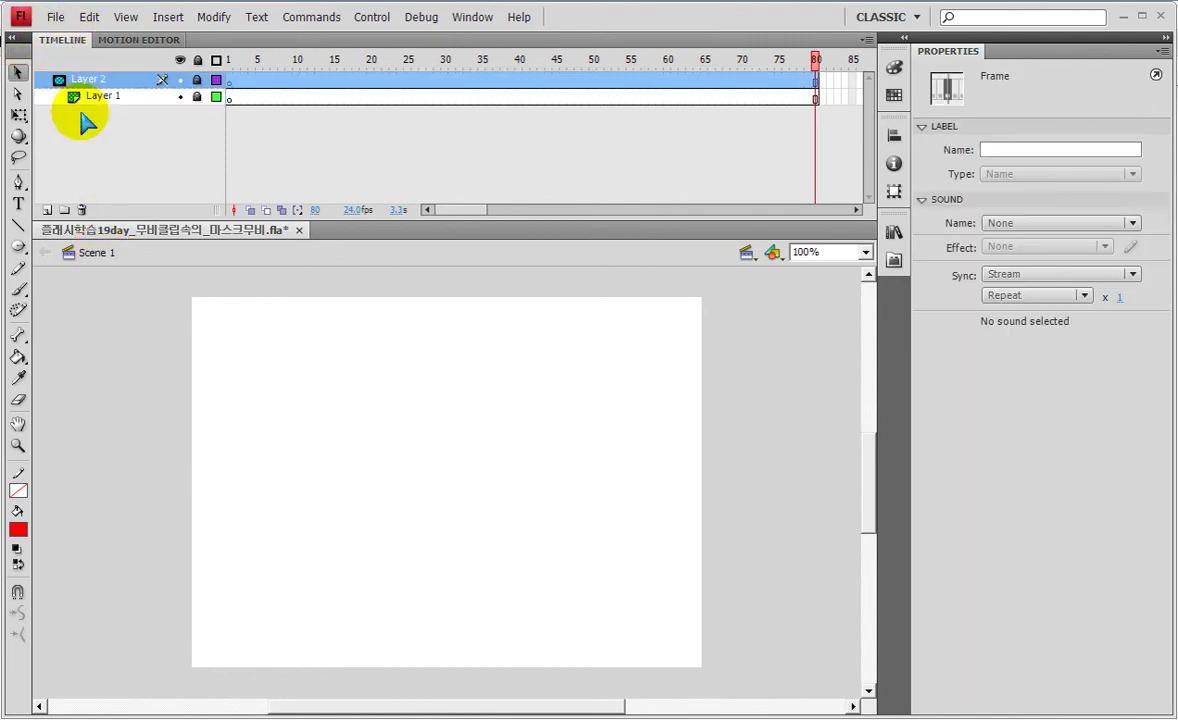
click(81, 210)
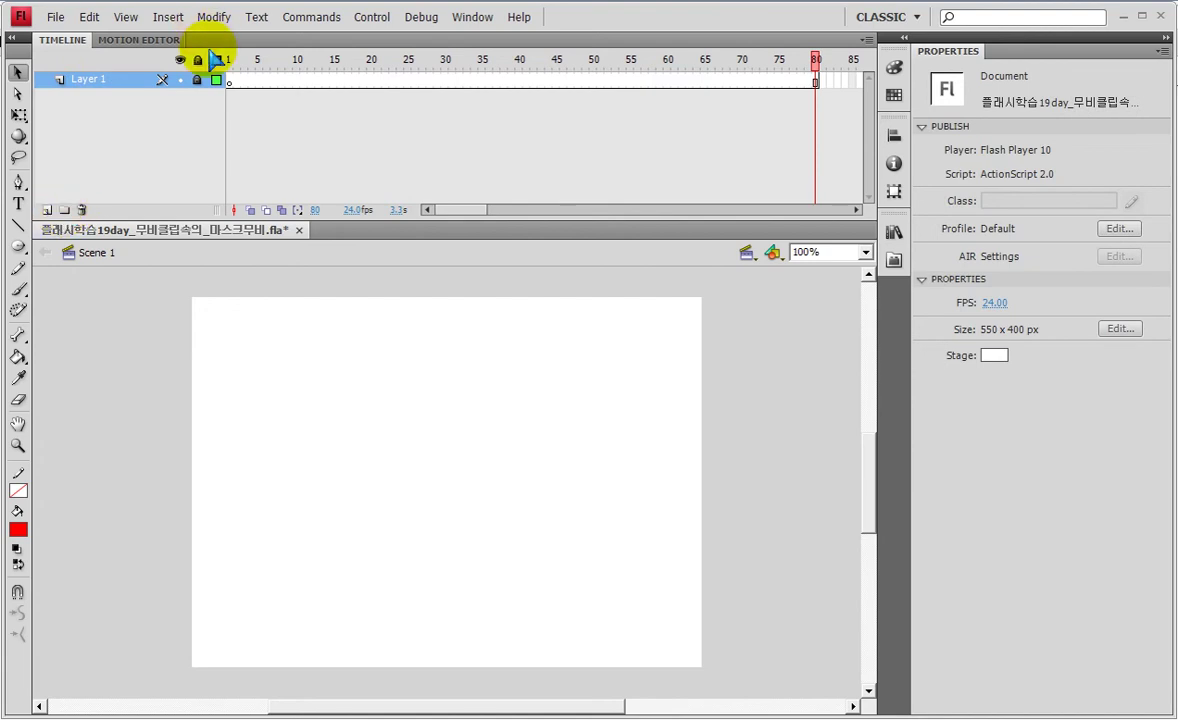
drag(234, 81, 868, 79)
click(723, 139)
click(466, 210)
click(197, 79)
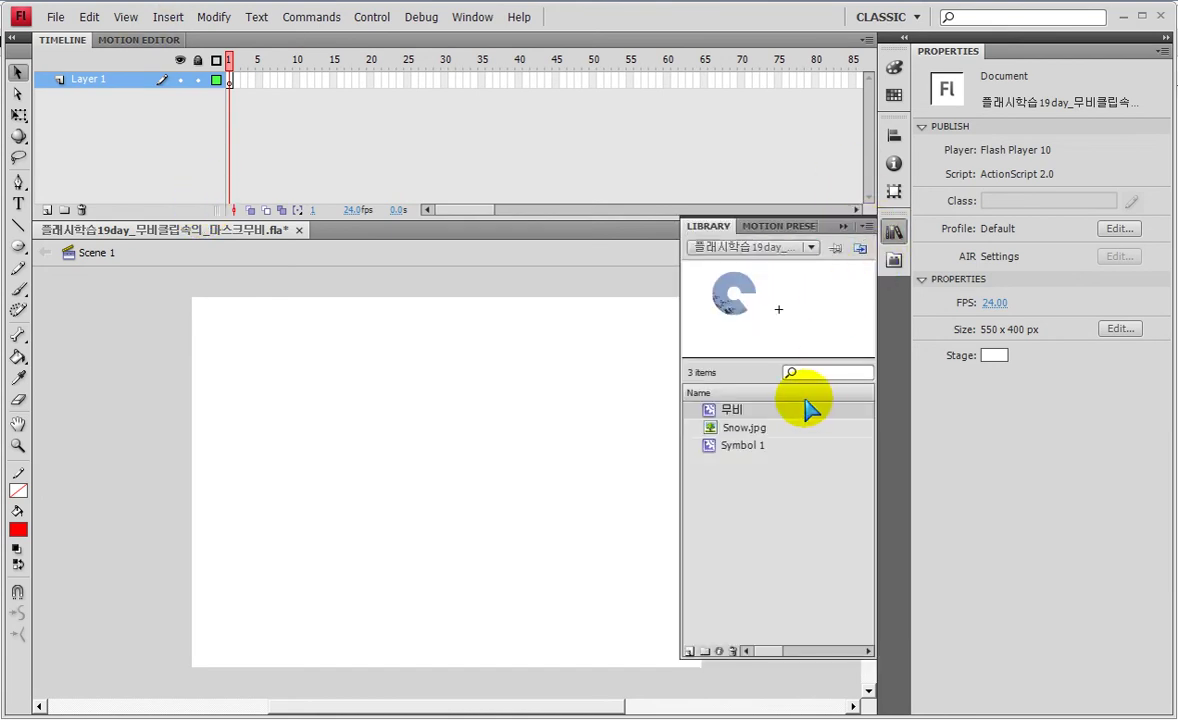
Place three instances of the 무비 movie clip from the library on the stage and spread them apart.
drag(732, 412, 357, 450)
drag(519, 503, 606, 547)
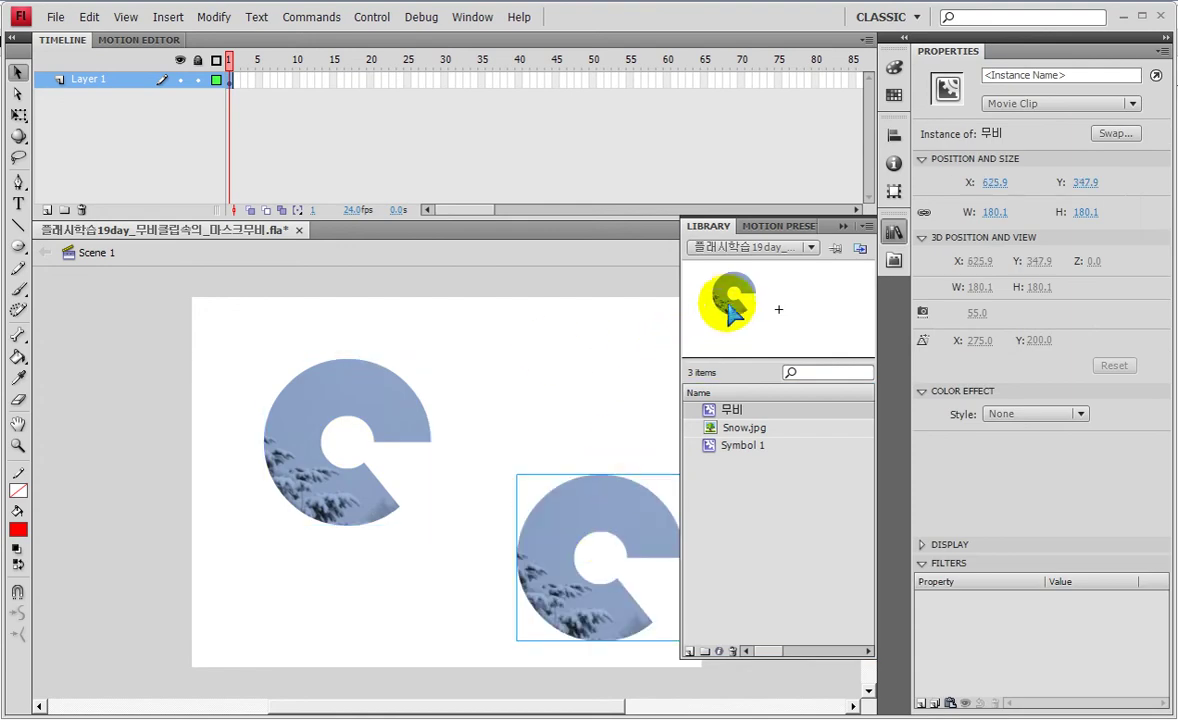
drag(733, 312, 511, 455)
click(843, 227)
drag(500, 623, 461, 651)
drag(372, 484, 342, 493)
Rotate and shrink the left 무비 instance with Free Transform, and scale down the upper-right instance.
click(27, 118)
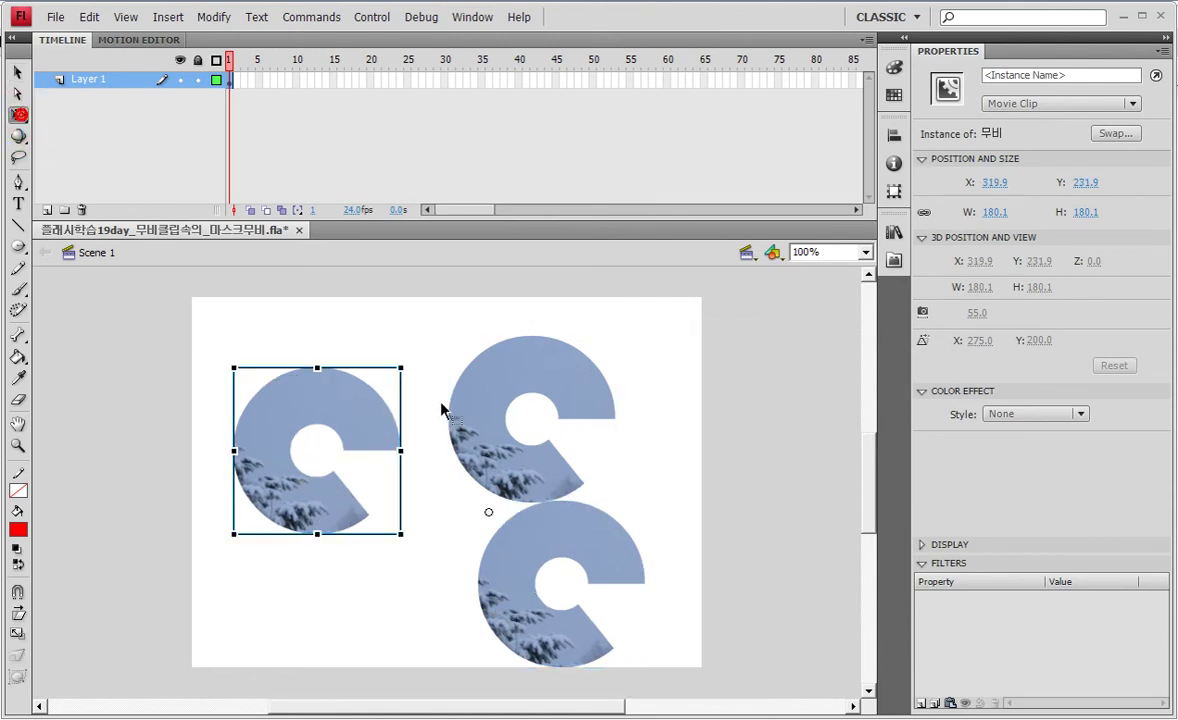
drag(408, 358, 398, 505)
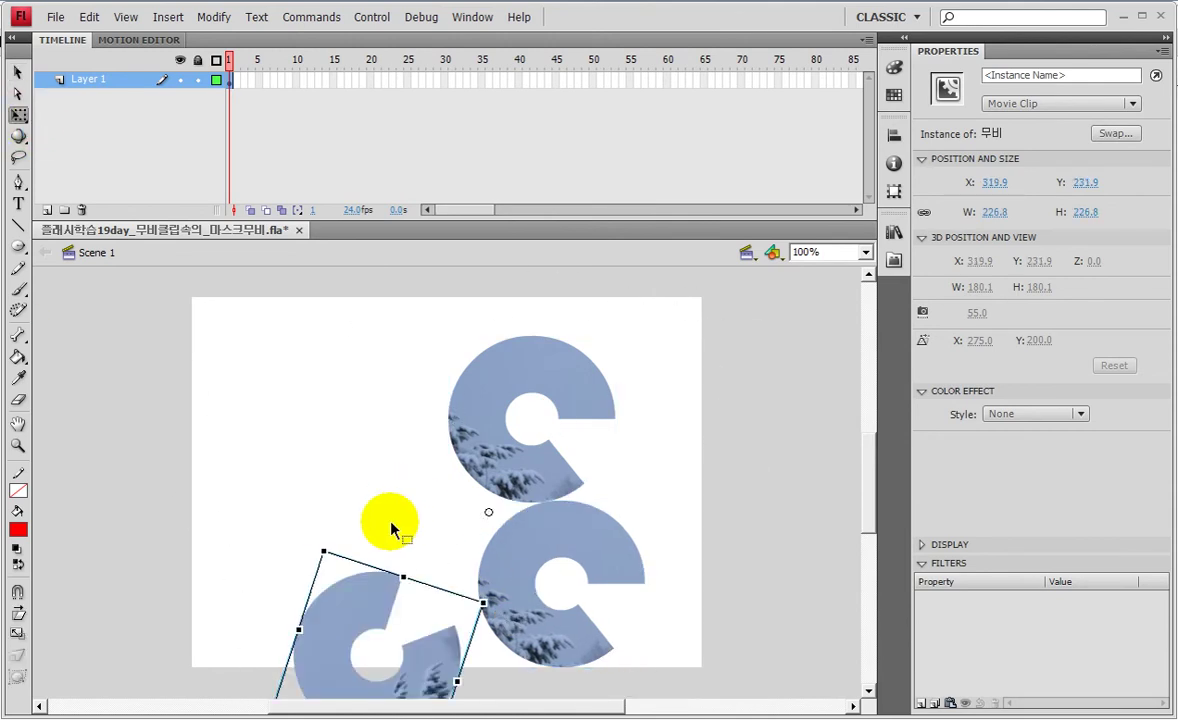
drag(320, 549, 448, 559)
click(497, 410)
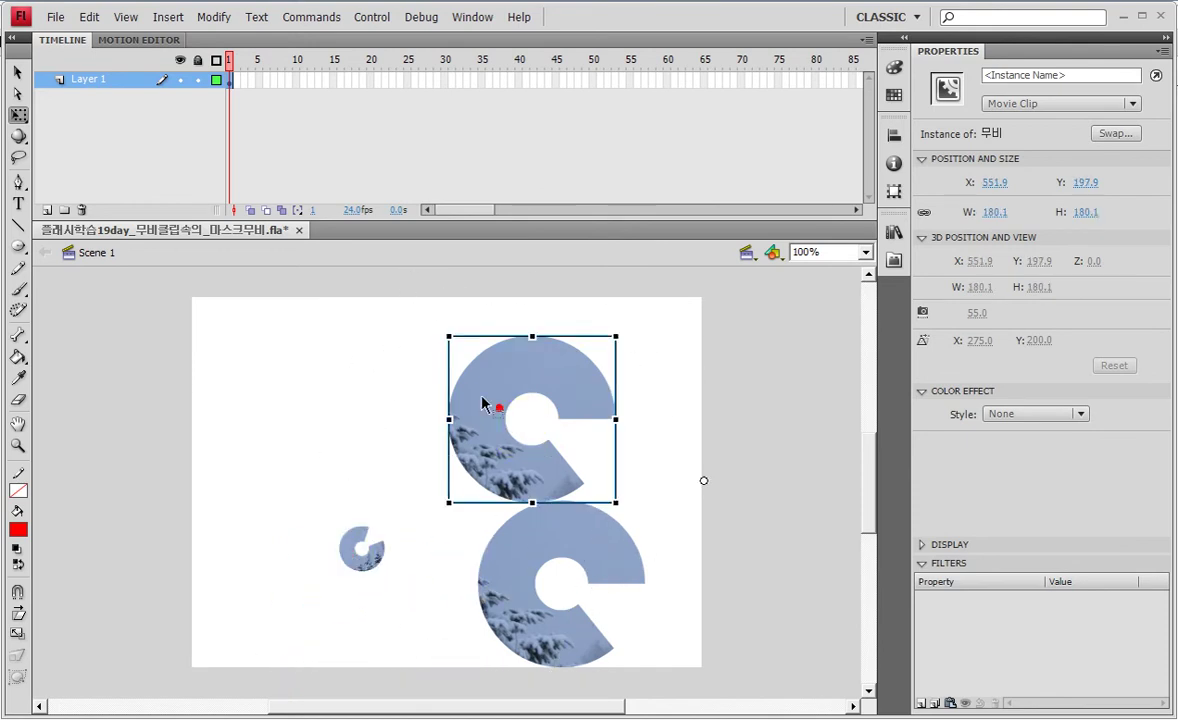
drag(449, 335, 626, 468)
Flip the lower-right 무비 instance horizontally and resize it near the stage's lower-right corner.
click(514, 572)
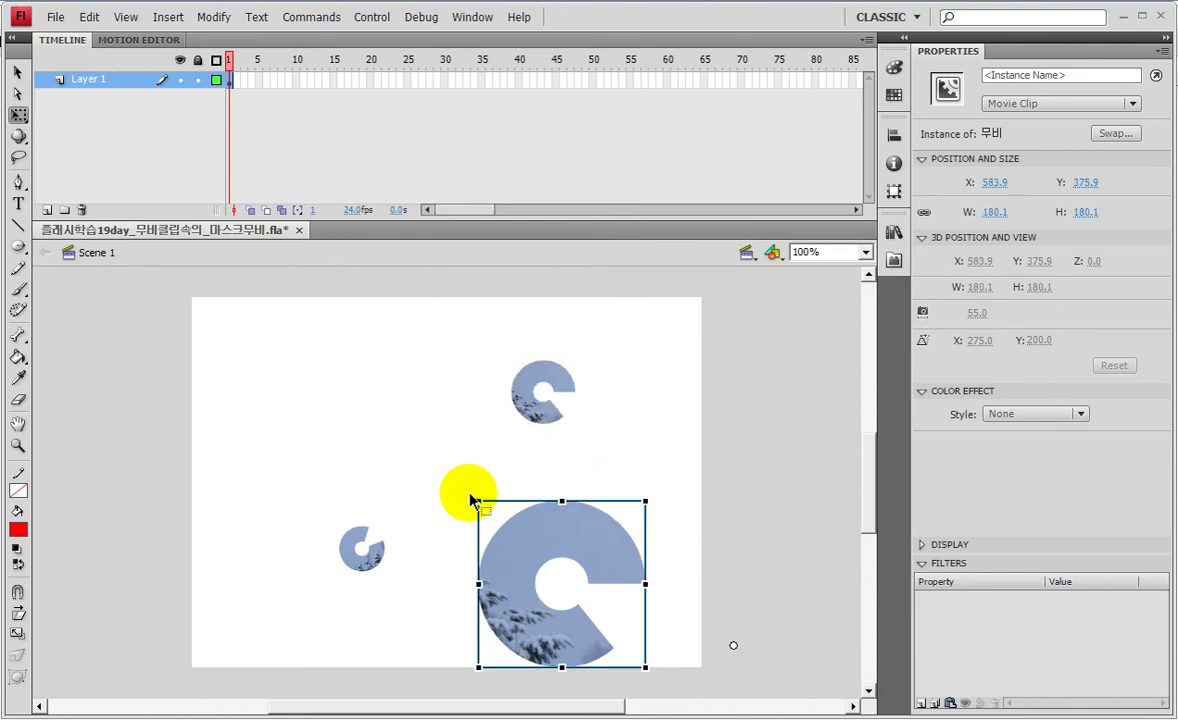
drag(481, 583, 830, 578)
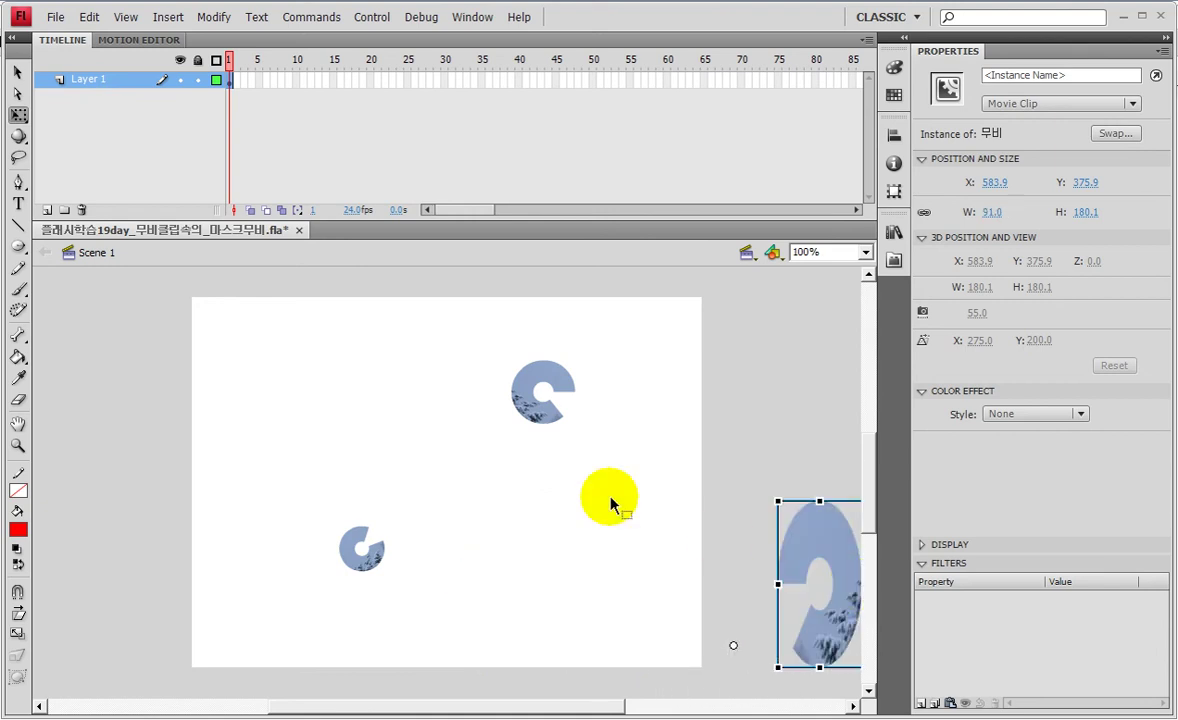
drag(758, 519, 702, 583)
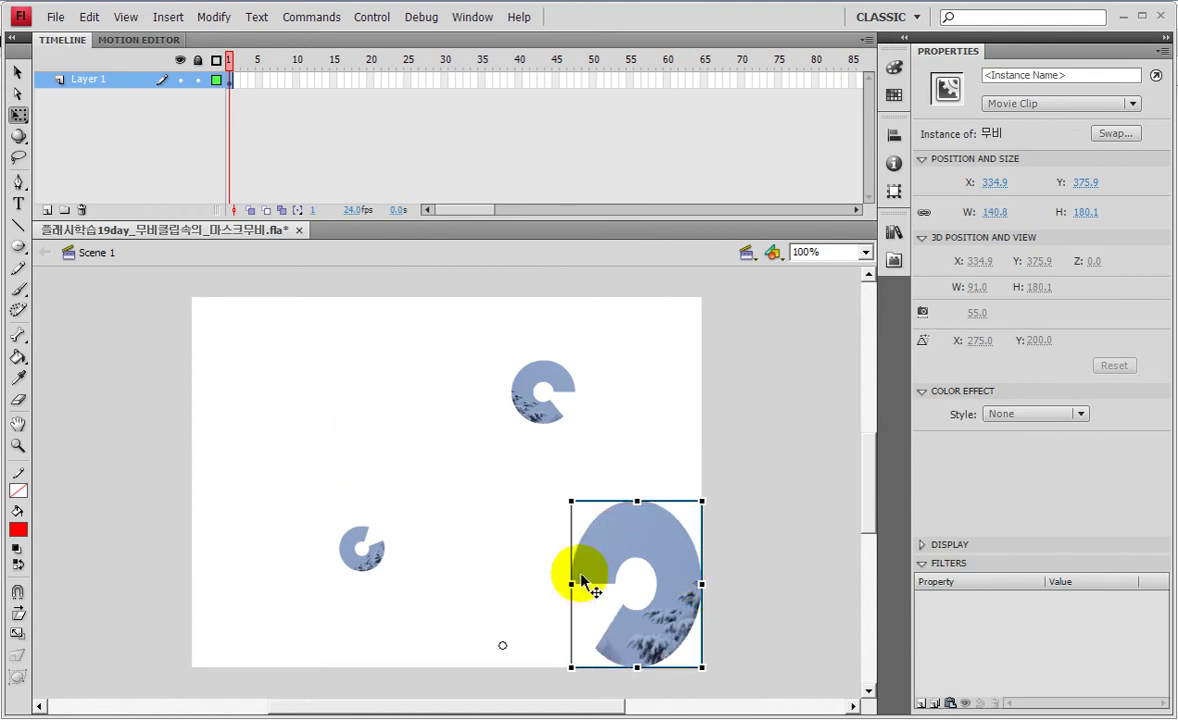
mouse_move(568, 584)
mouse_down()
mouse_move(523, 581)
mouse_move(578, 584)
mouse_up()
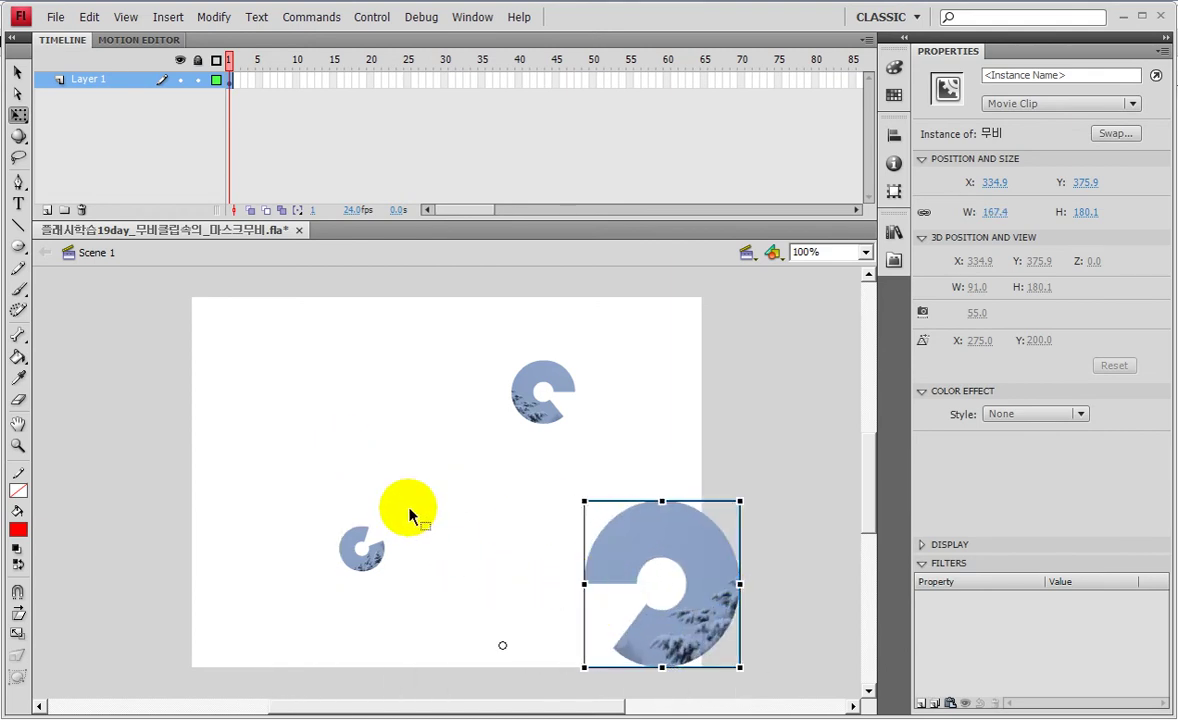
drag(583, 500, 565, 397)
Enlarge the upper ring slightly, rearrange the three ring instances on the stage and test the movie.
click(552, 385)
drag(512, 362, 500, 347)
drag(527, 413, 445, 467)
click(507, 557)
drag(434, 636, 380, 517)
key(ctrl+Return)
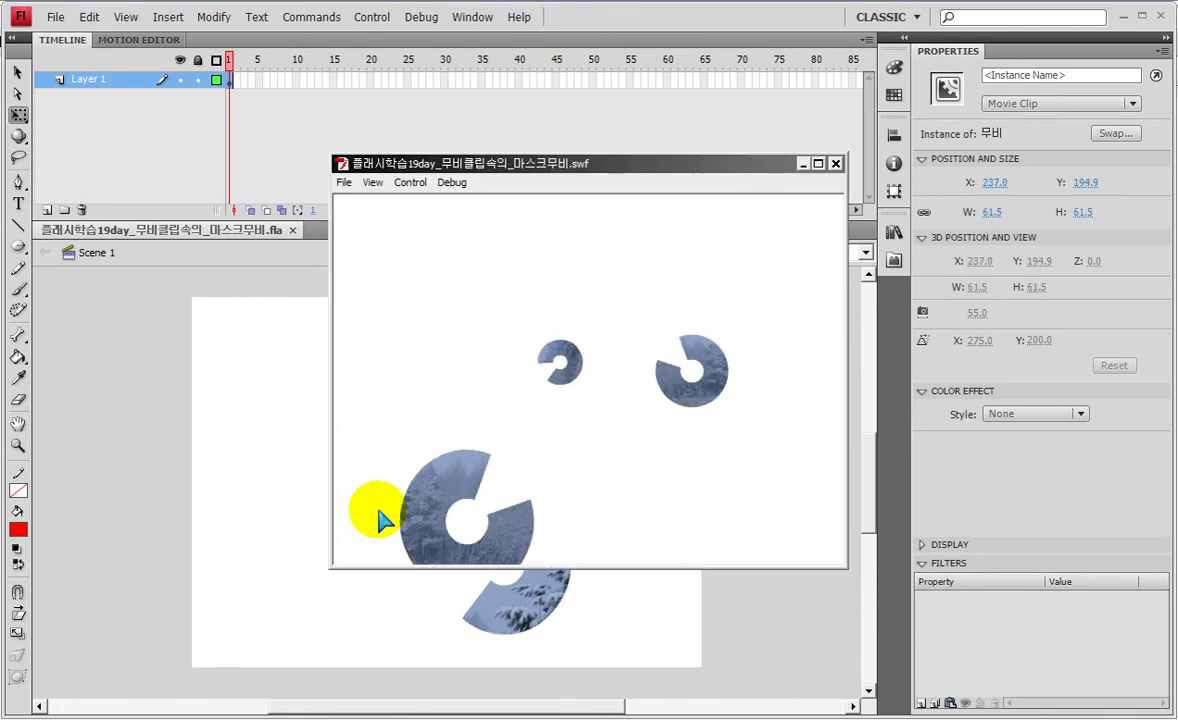